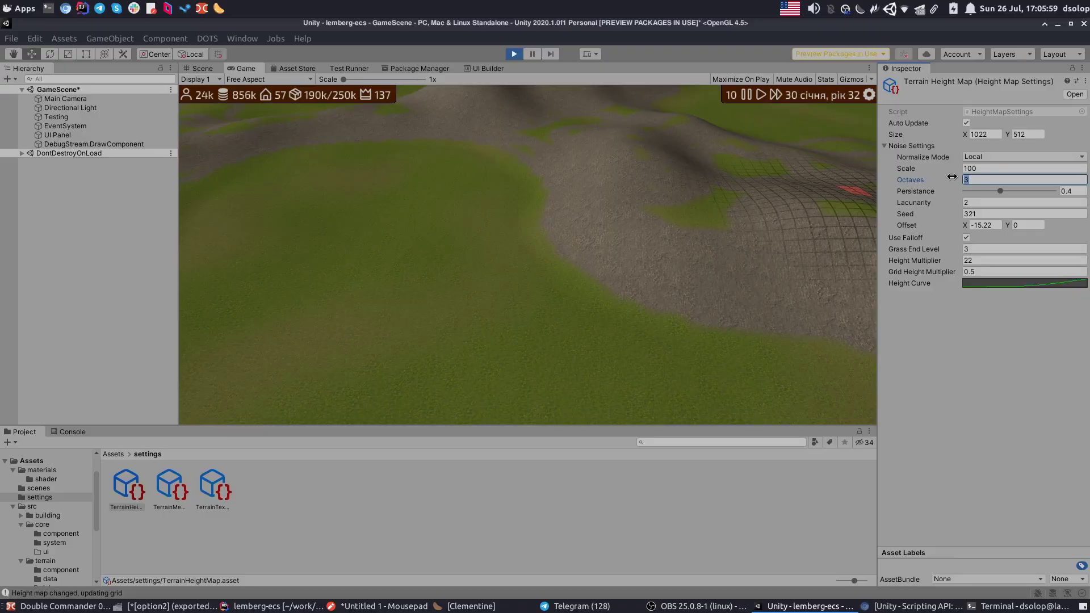
Raise the height-map noise Octaves and rotate the Directional Light to relight the forest.
drag(958, 180, 969, 182)
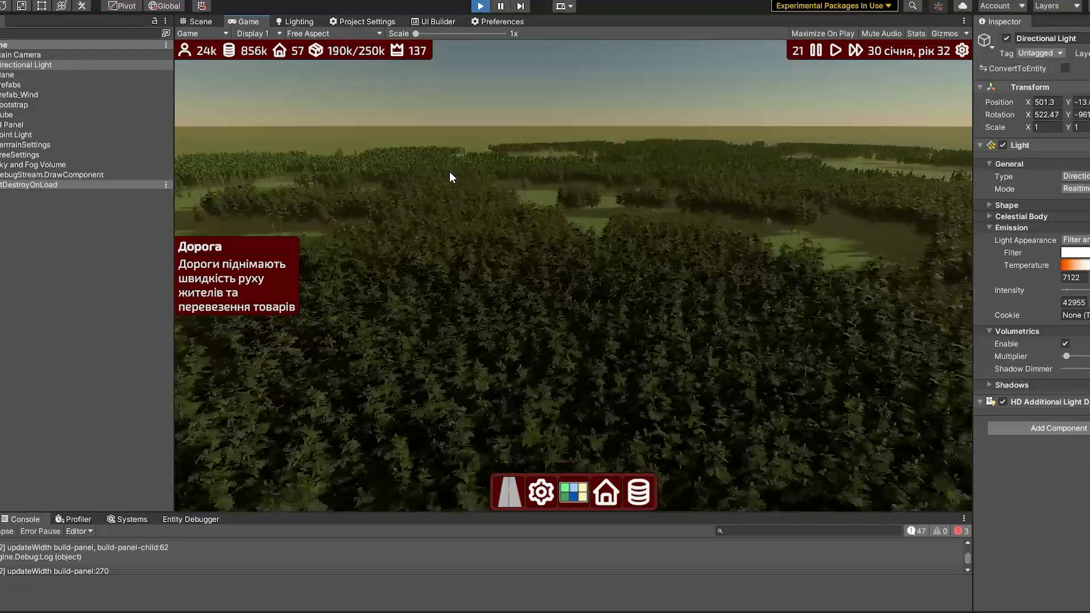
mouse_move(1029, 115)
mouse_down()
mouse_move(353, 147)
mouse_move(759, 178)
mouse_up()
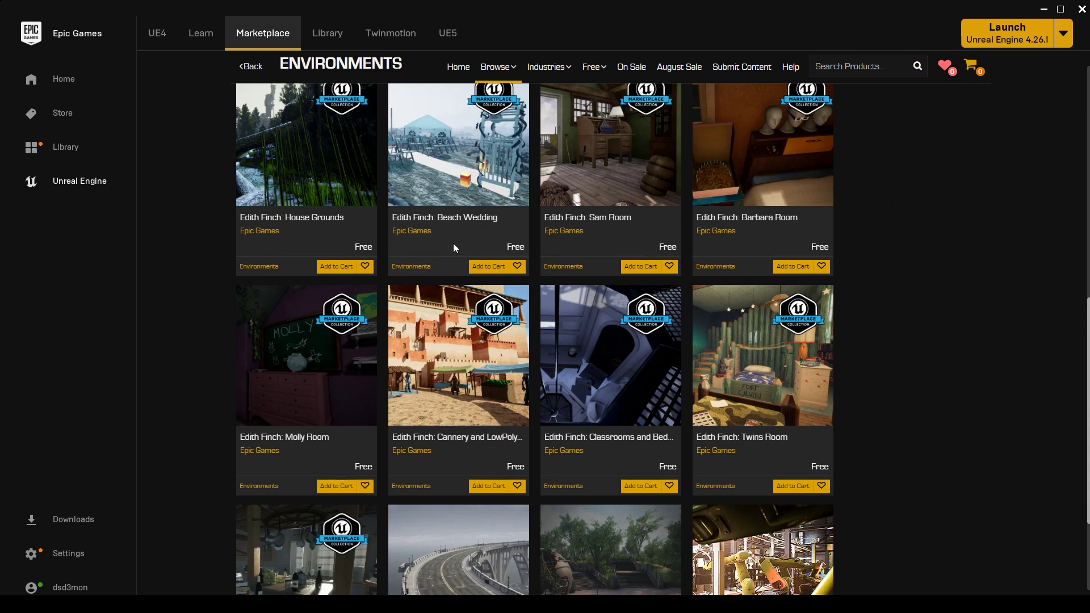
scroll(453, 247, down, 2)
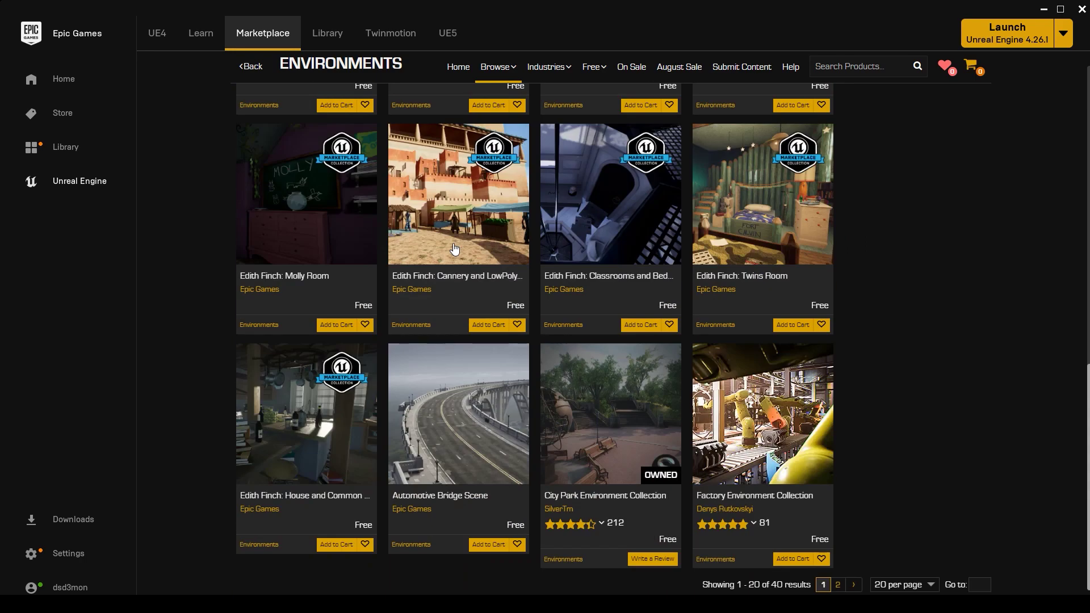
Create a project from City Park Environment Collection and launch it from the Library.
click(612, 389)
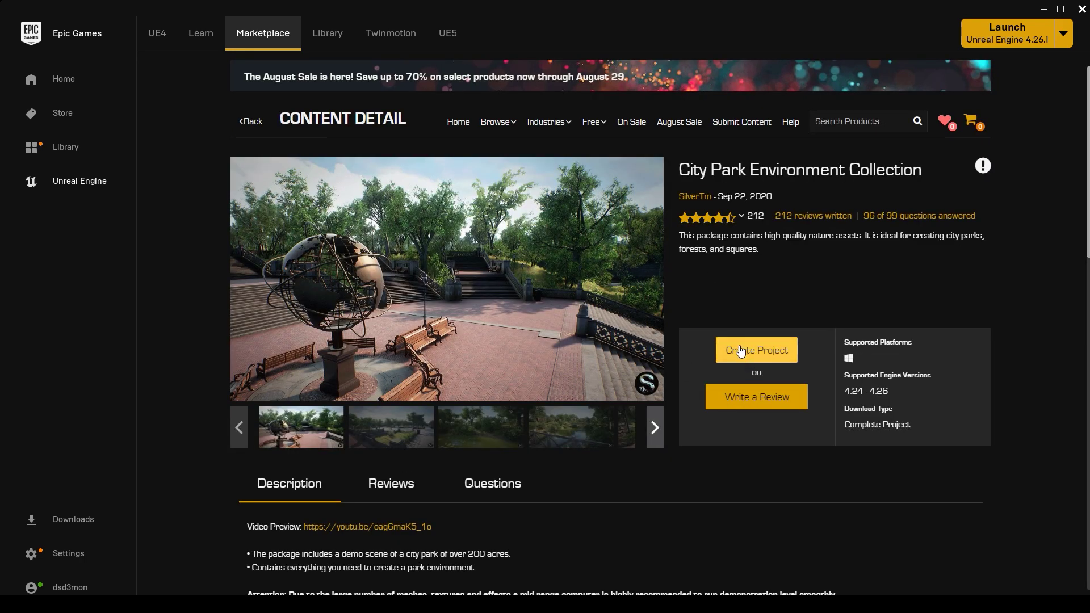
click(739, 350)
click(607, 391)
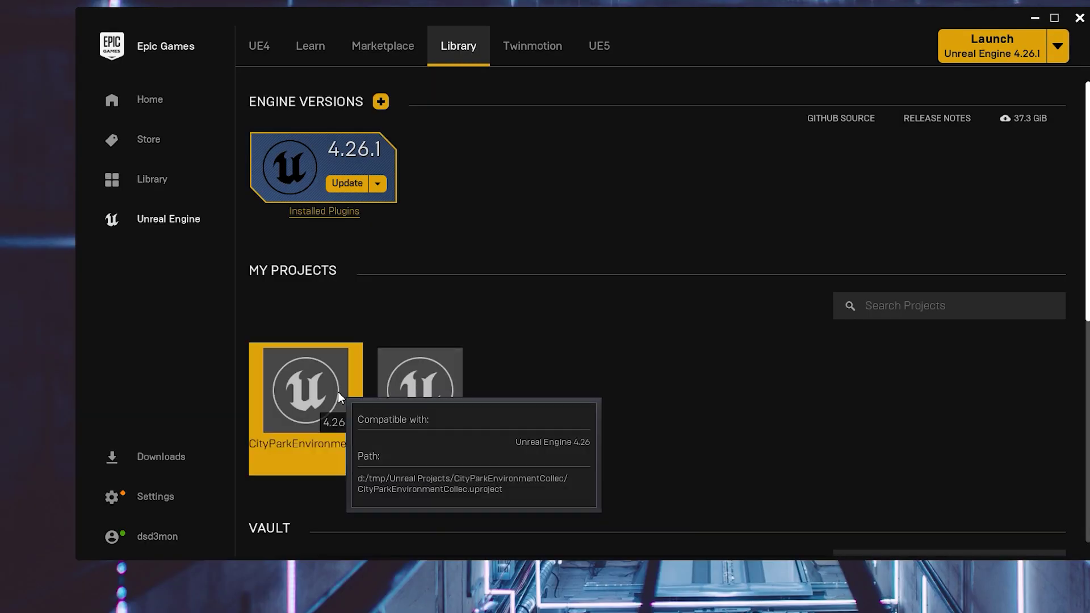
double_click(321, 388)
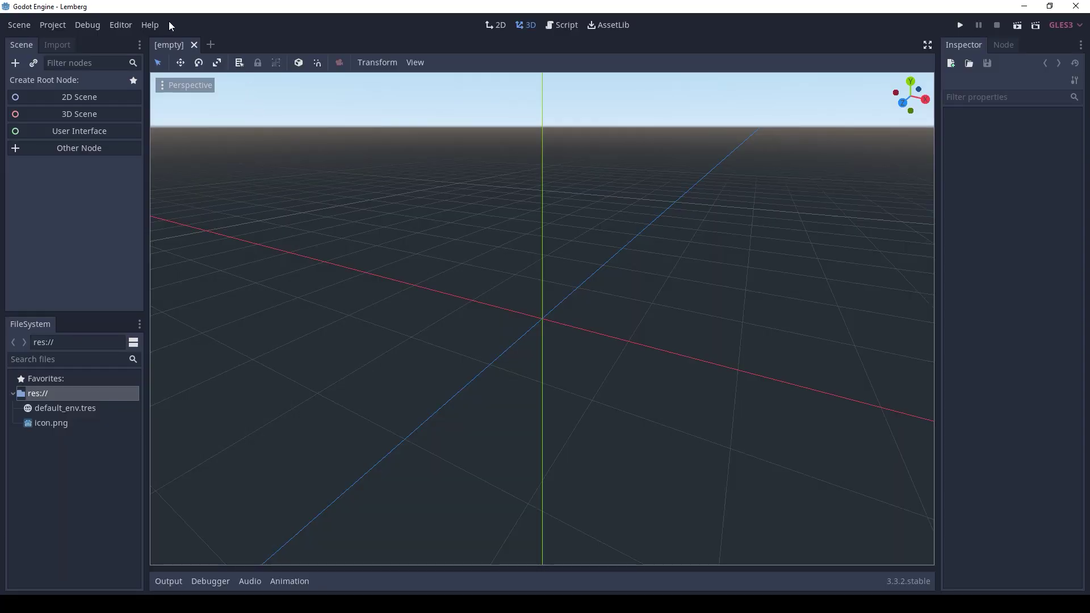
Find the Heightmap terrain asset in AssetLib and download it.
click(593, 29)
text(terrain)
click(616, 132)
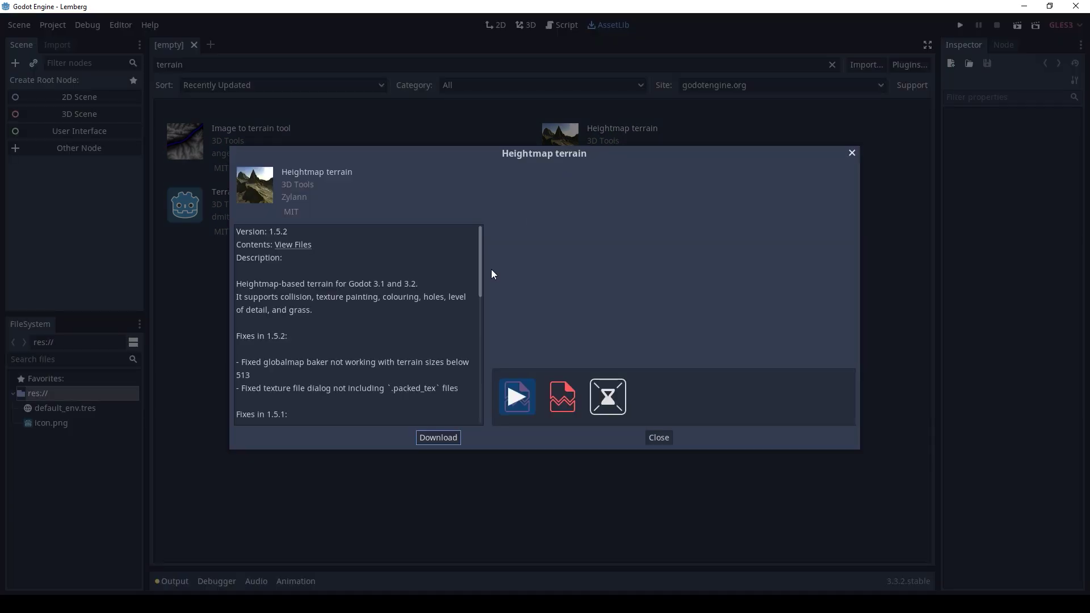
click(429, 438)
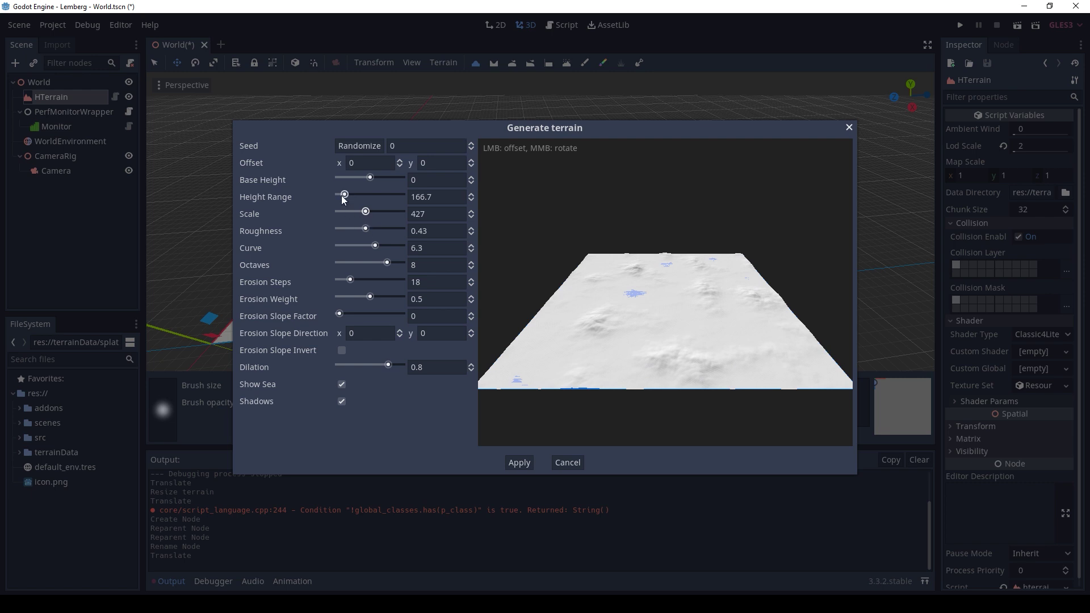
Raise the terrain height range, randomize the seed, check grass and rock textures, and run the game.
drag(360, 198, 372, 198)
click(369, 150)
click(369, 151)
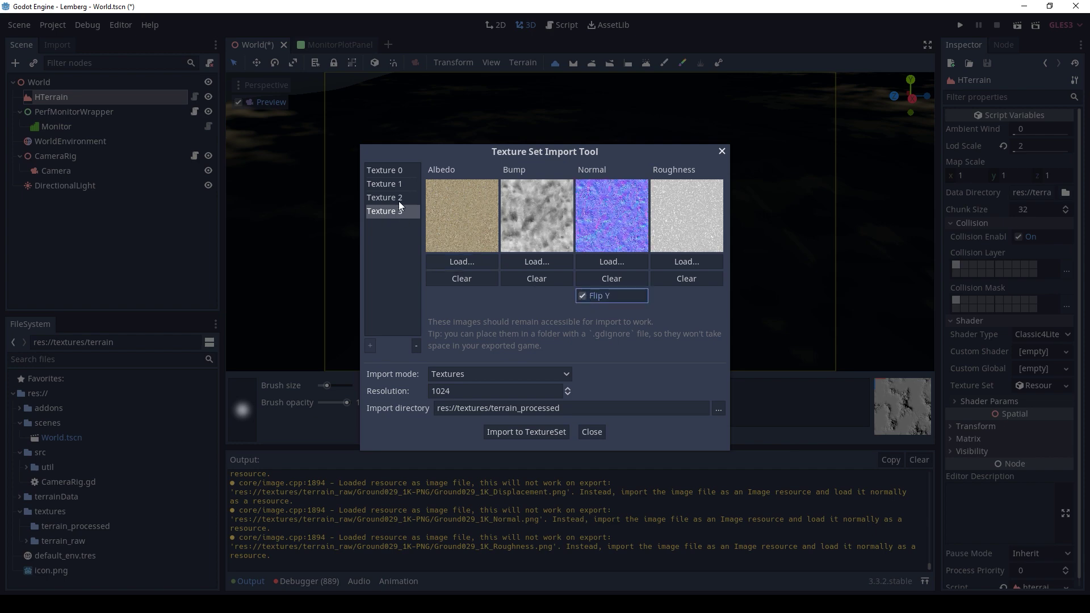
click(397, 197)
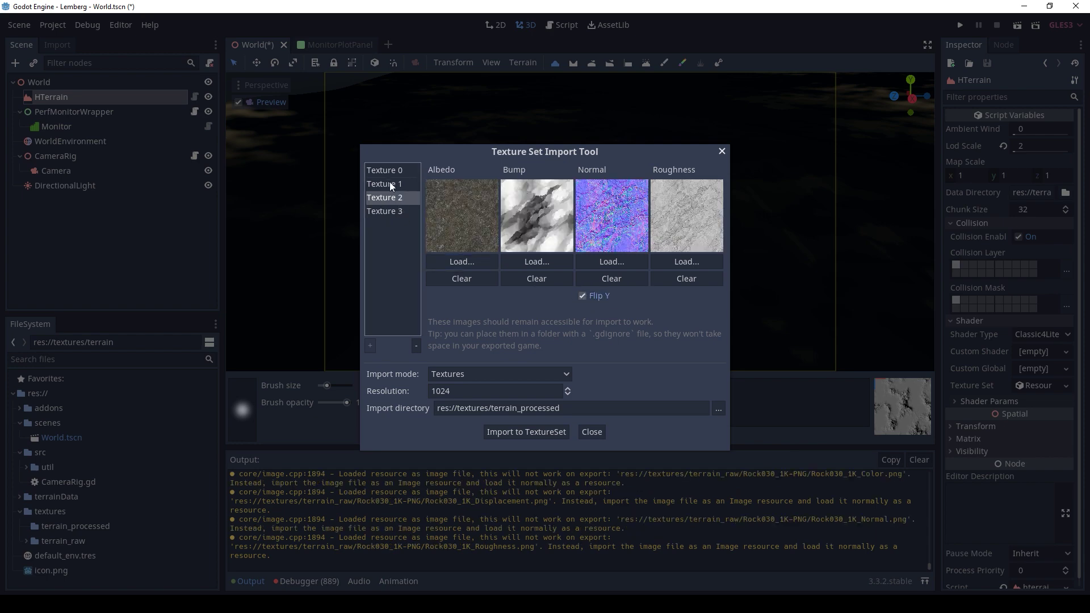
click(385, 171)
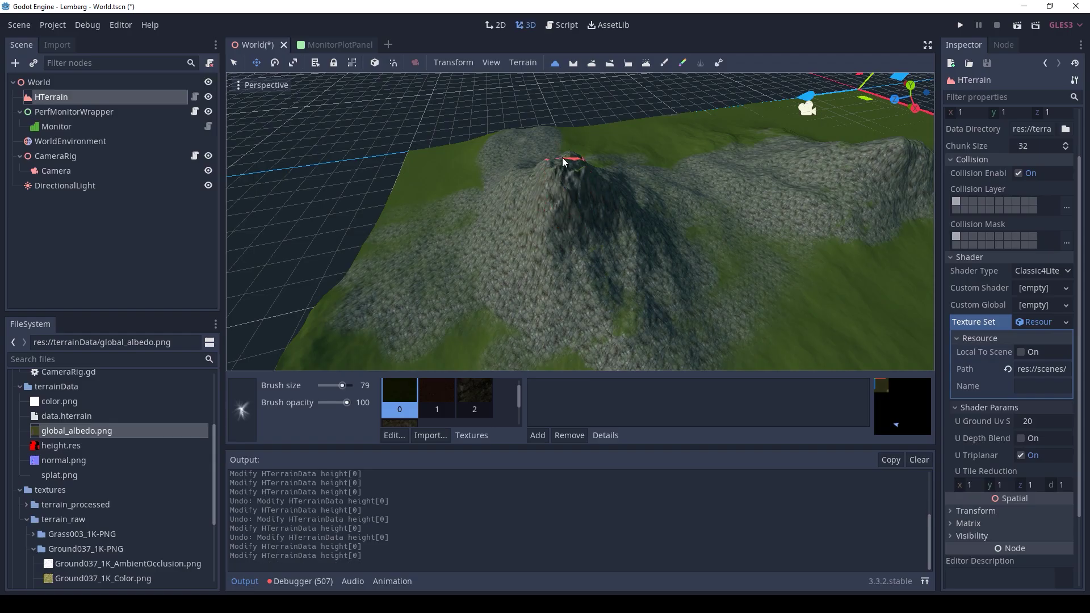
key(F5)
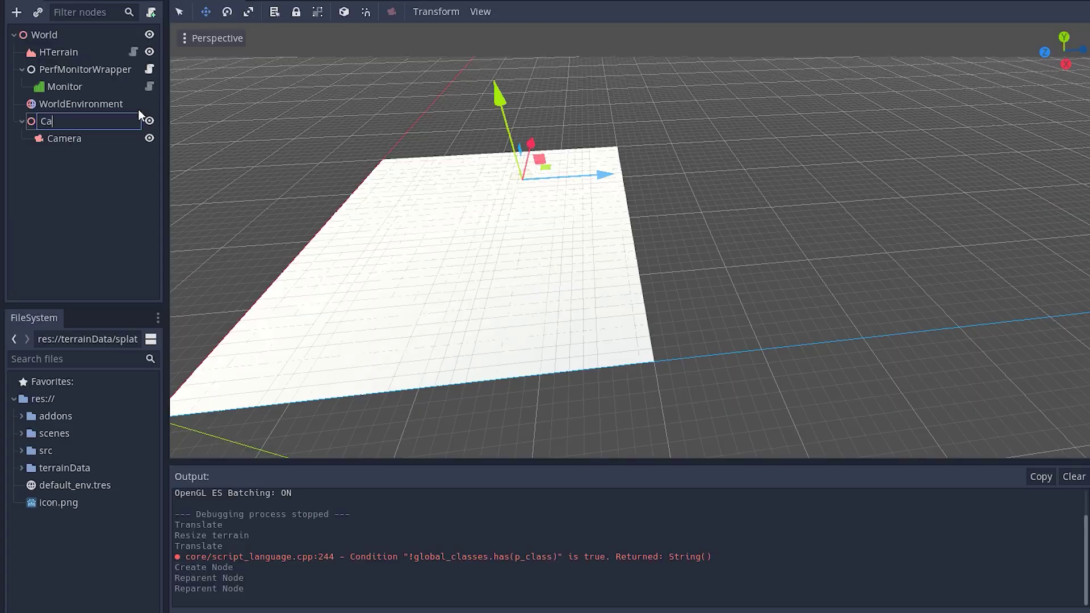
text(meraRig)
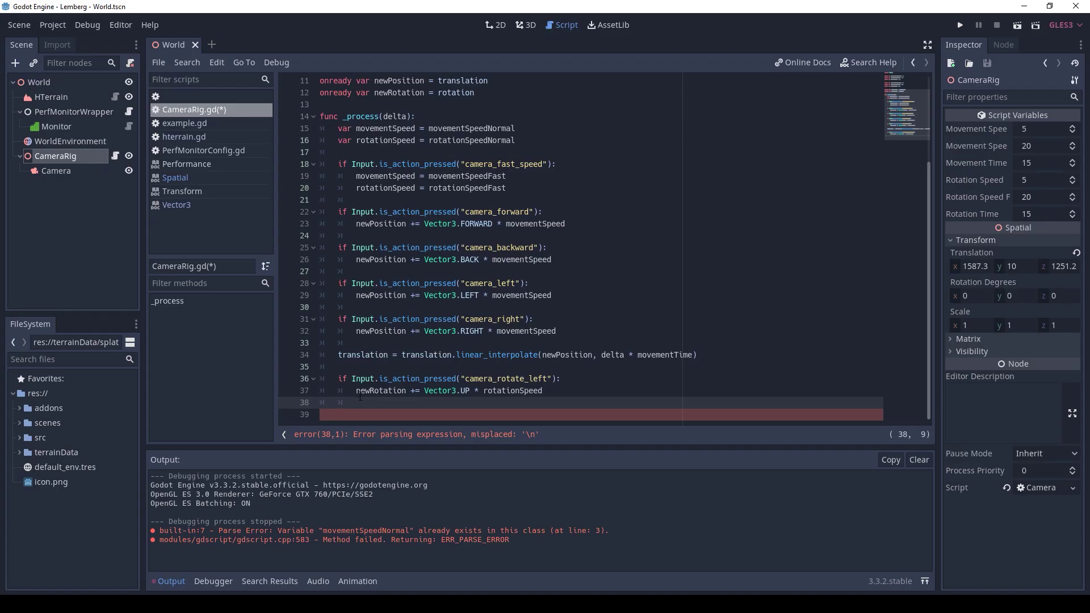
Duplicate the camera_rotate_left block as a starting point for camera_rotate_right.
drag(359, 401, 298, 382)
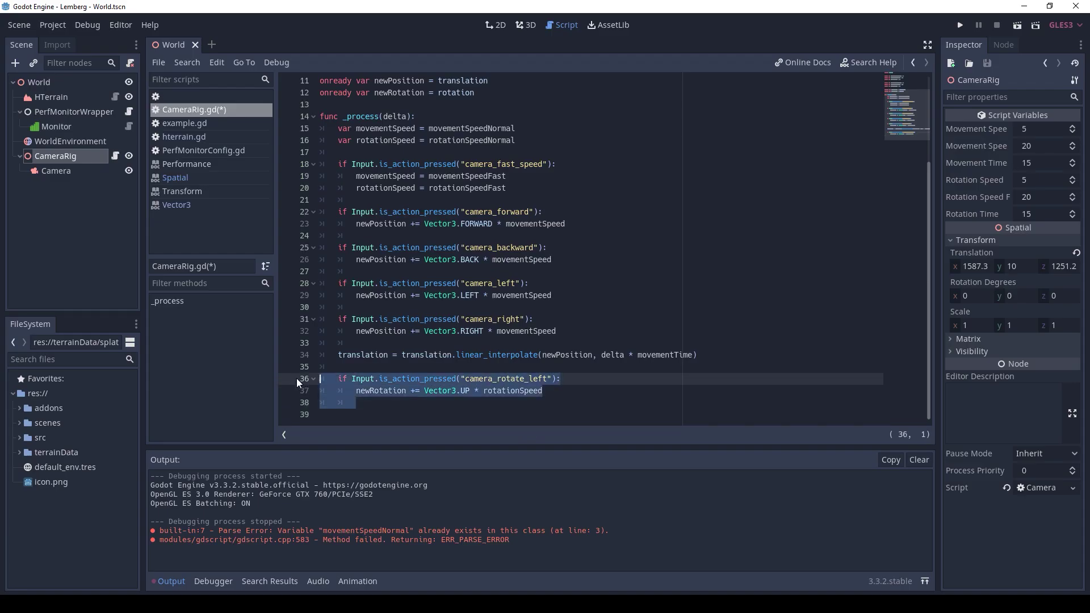
key(ctrl+c)
click(384, 404)
key(ctrl+v)
click(378, 393)
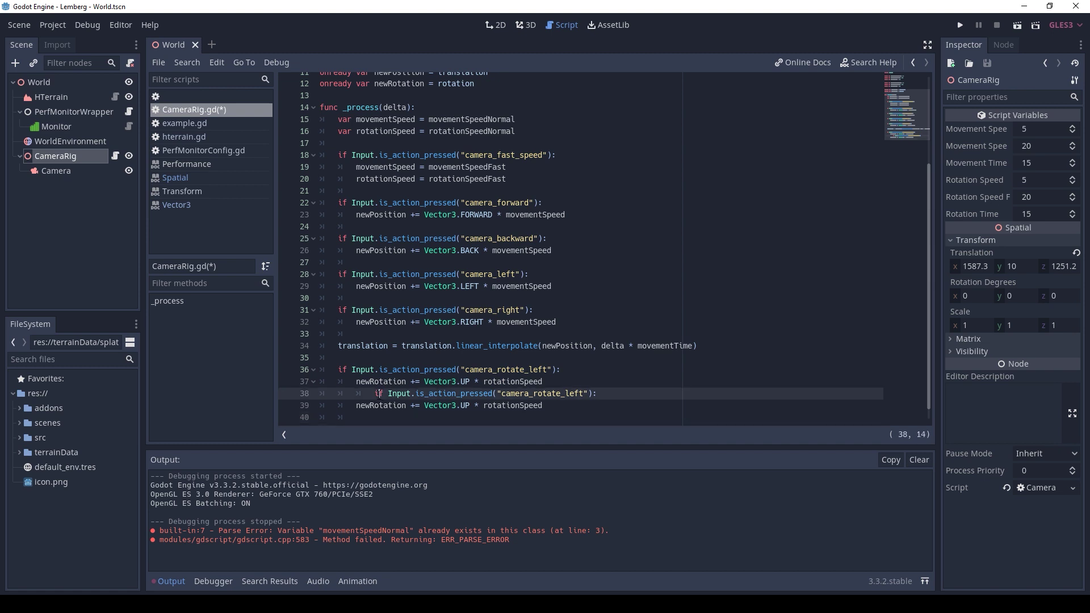
key(Return)
key(Return)
key(Up)
click(529, 378)
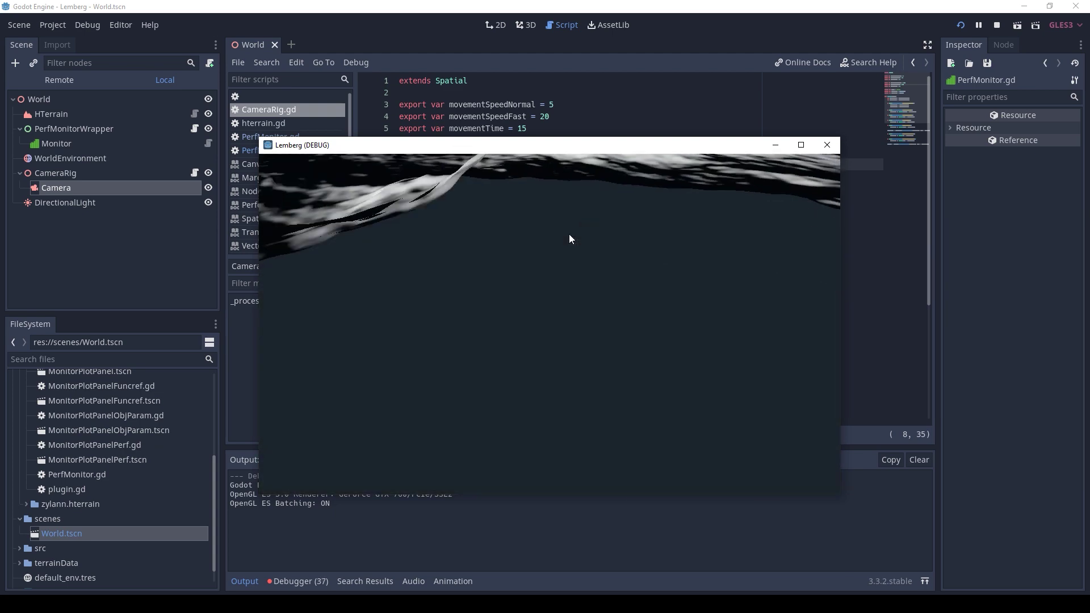
Use rotated(Vector3.UP, rotation.y) on all four movement lines and view along the river.
key(w)
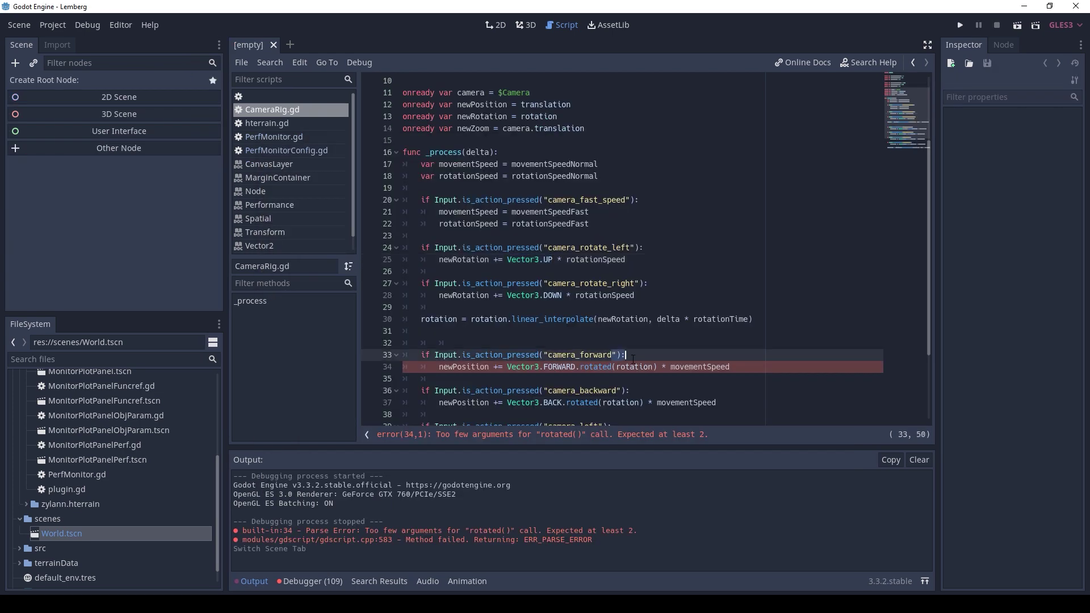
double_click(622, 367)
text(Vector3.UP, rotation.)
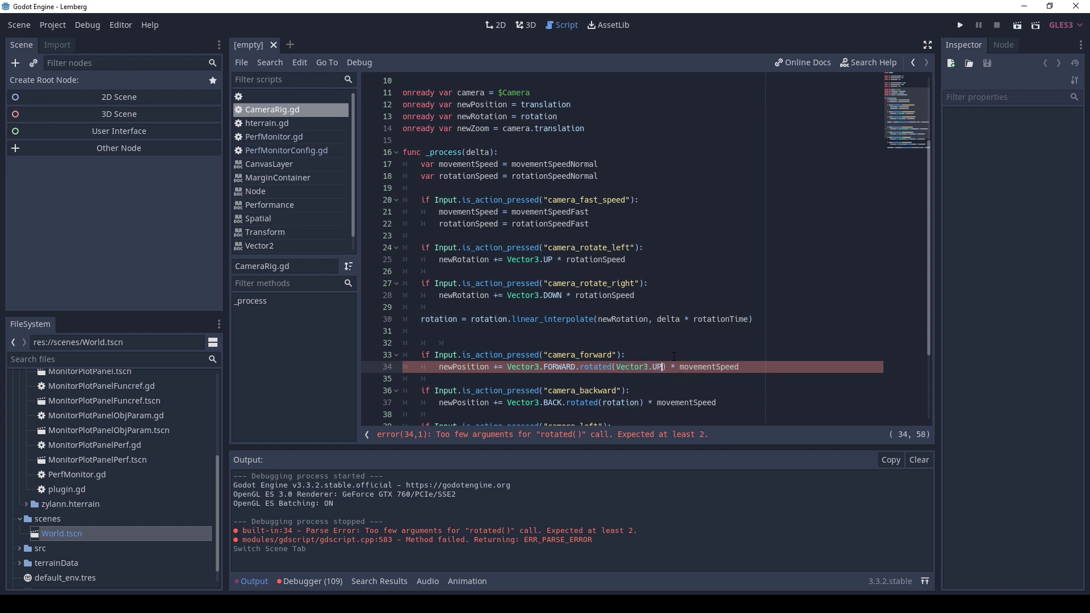
text(y)
double_click(619, 295)
key(ctrl+v)
double_click(632, 330)
key(ctrl+v)
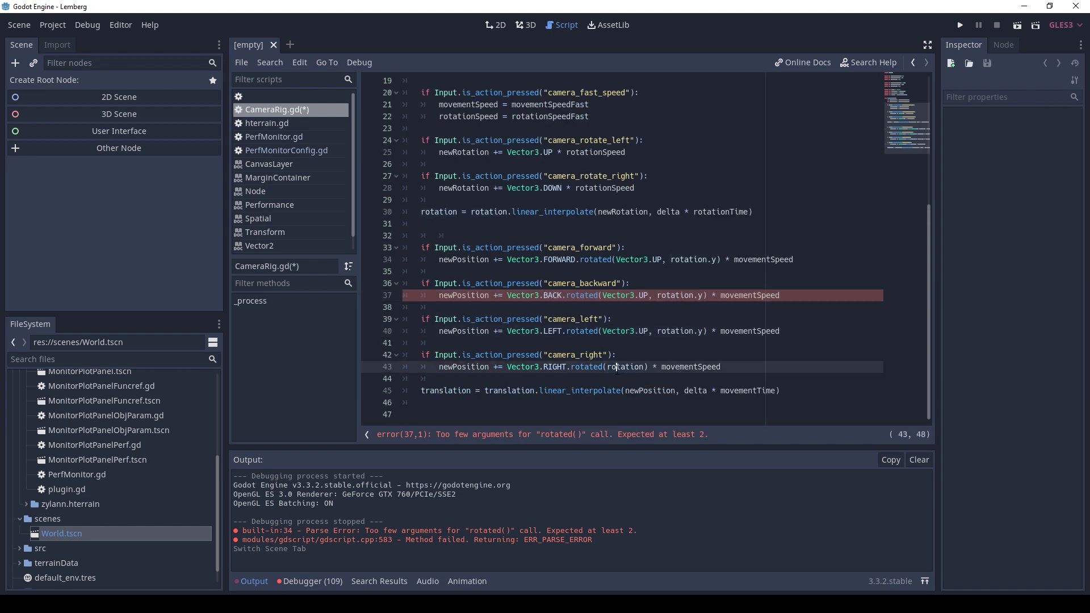
double_click(635, 367)
key(ctrl+v)
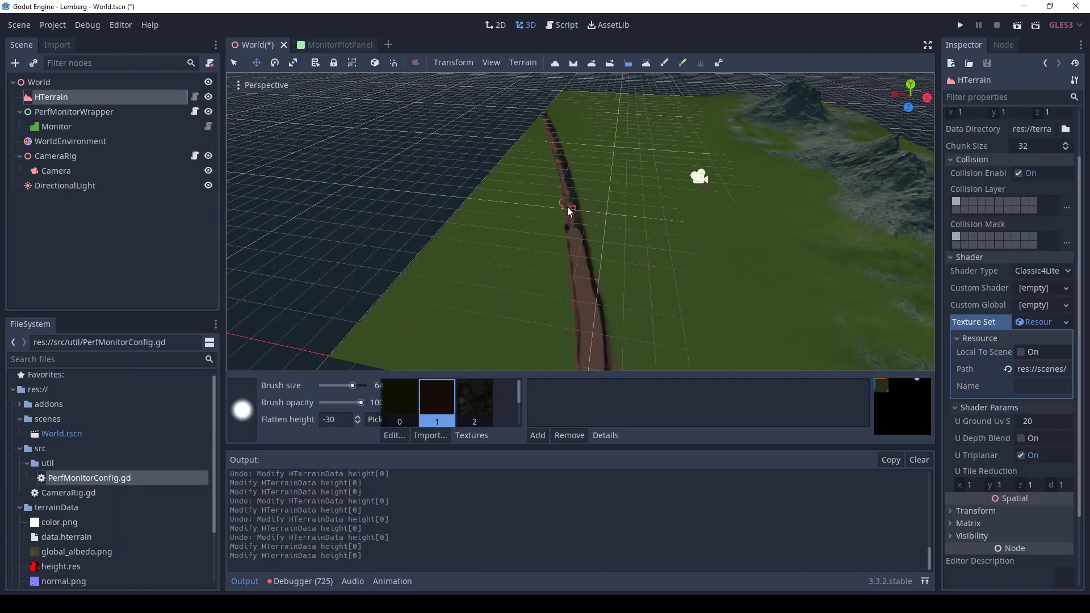
mouse_move(567, 207)
middle_down()
mouse_move(673, 275)
mouse_move(403, 212)
middle_up()
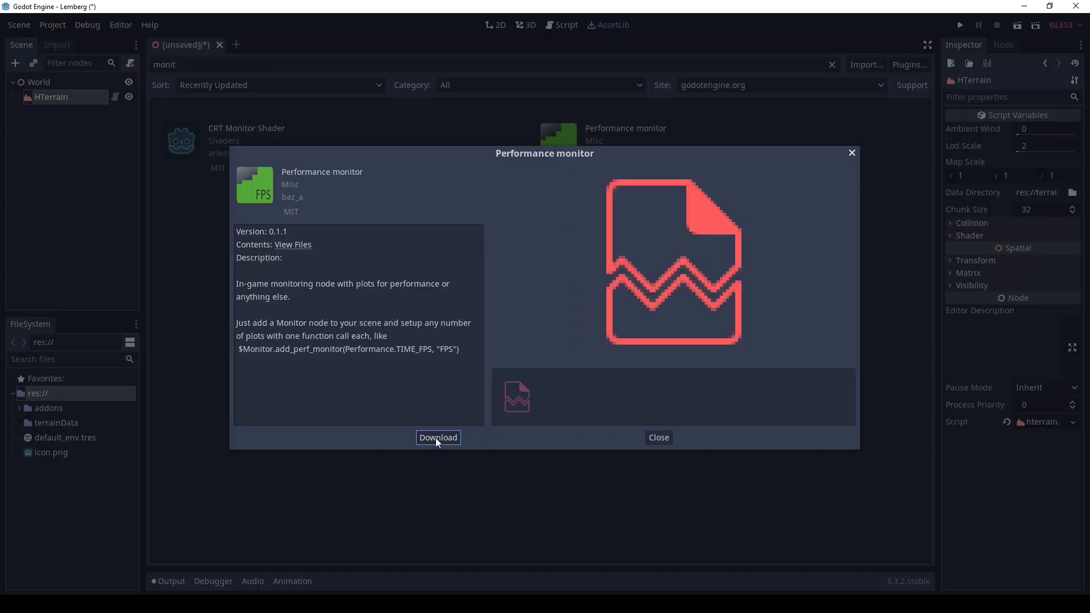
Download the Performance monitor add-on and install its package files.
click(436, 437)
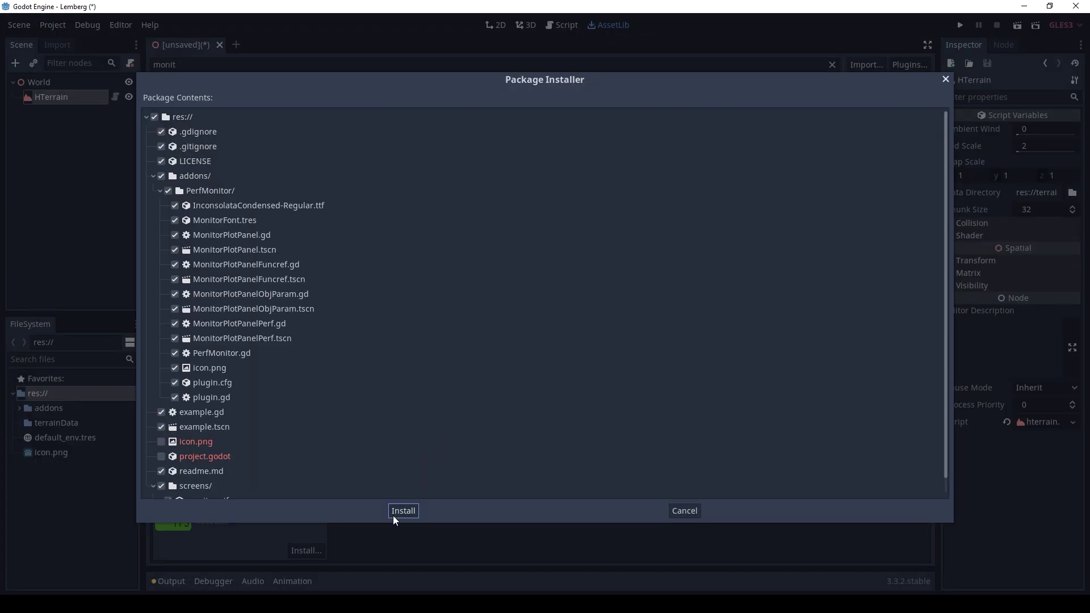
click(392, 515)
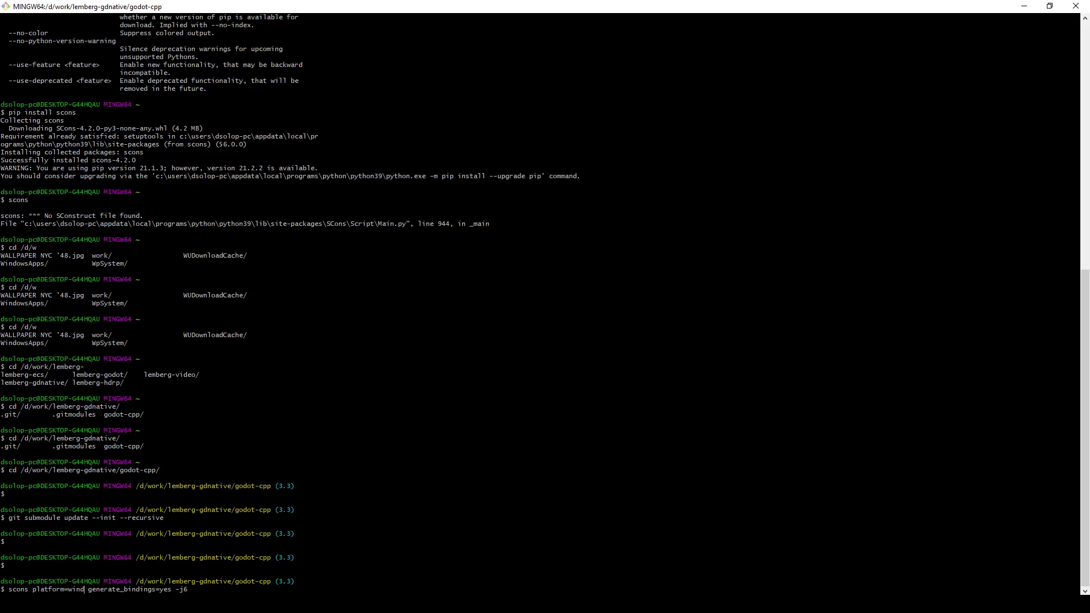
Run the scons godot-cpp bindings build and edit the VC++ Include Directories.
key(Return)
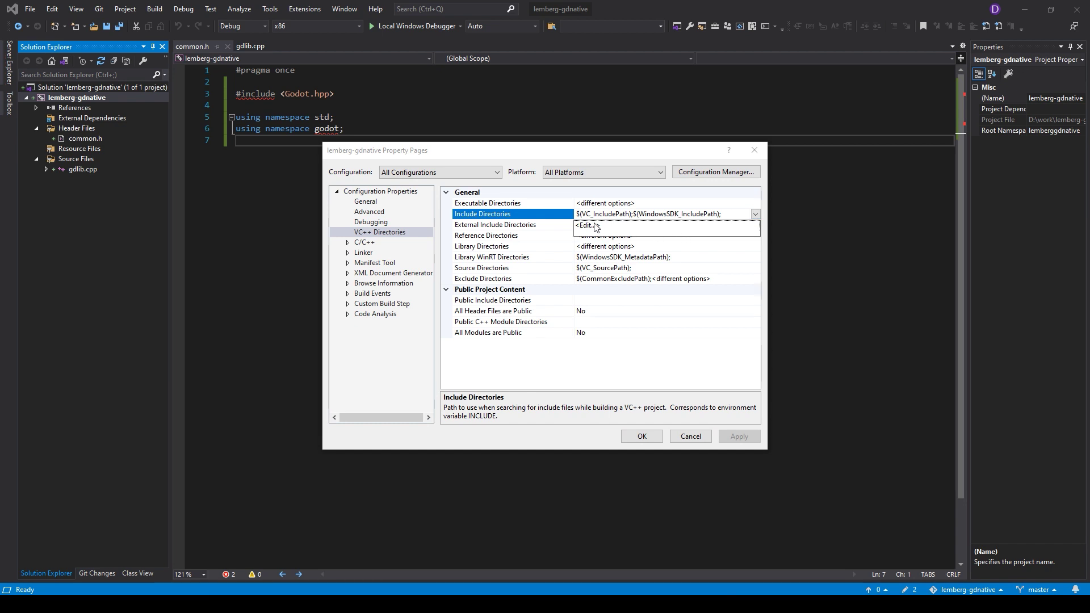
click(595, 227)
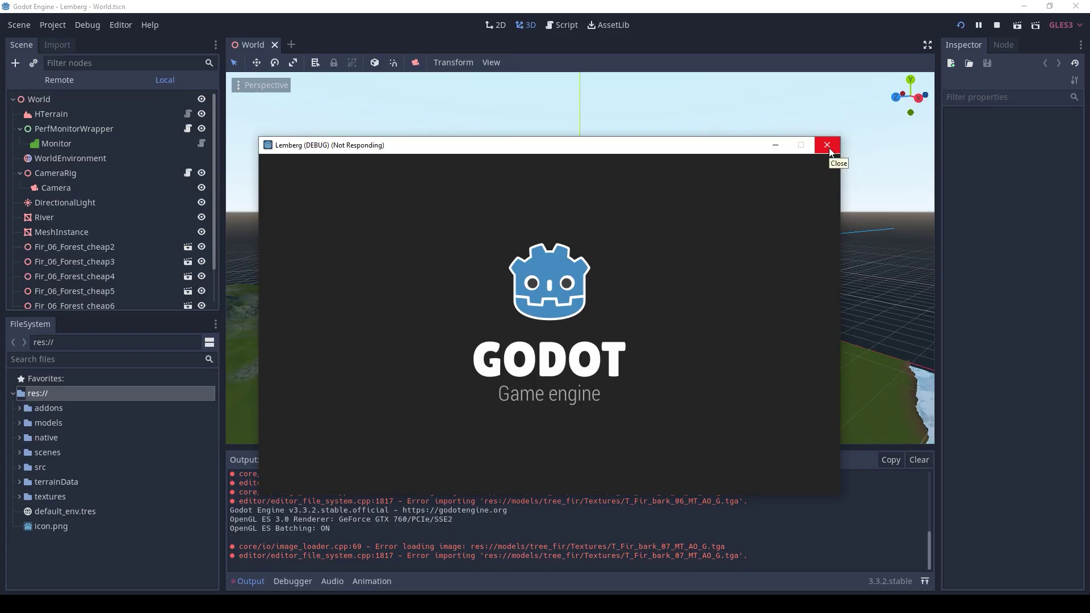
Force-close the unresponsive game window.
click(823, 153)
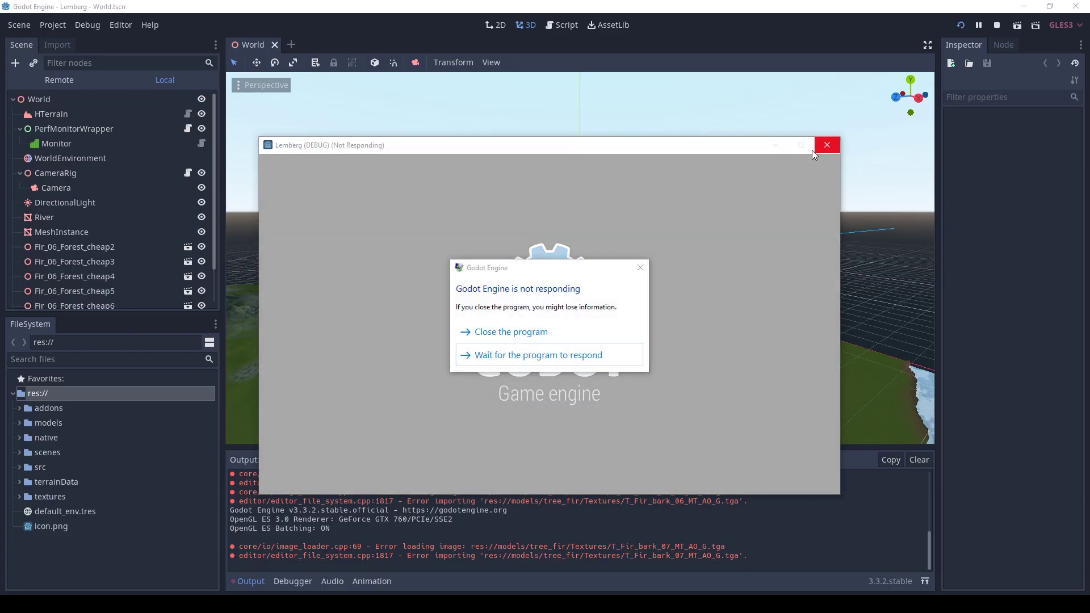
click(511, 331)
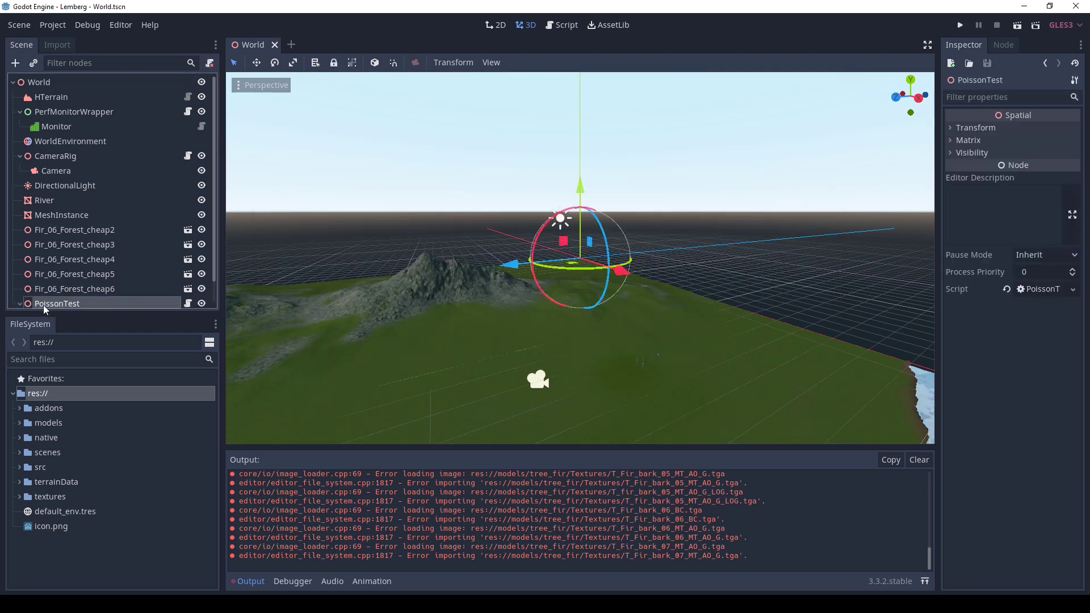
scroll(412, 392, down, 10)
scroll(407, 402, down, 5)
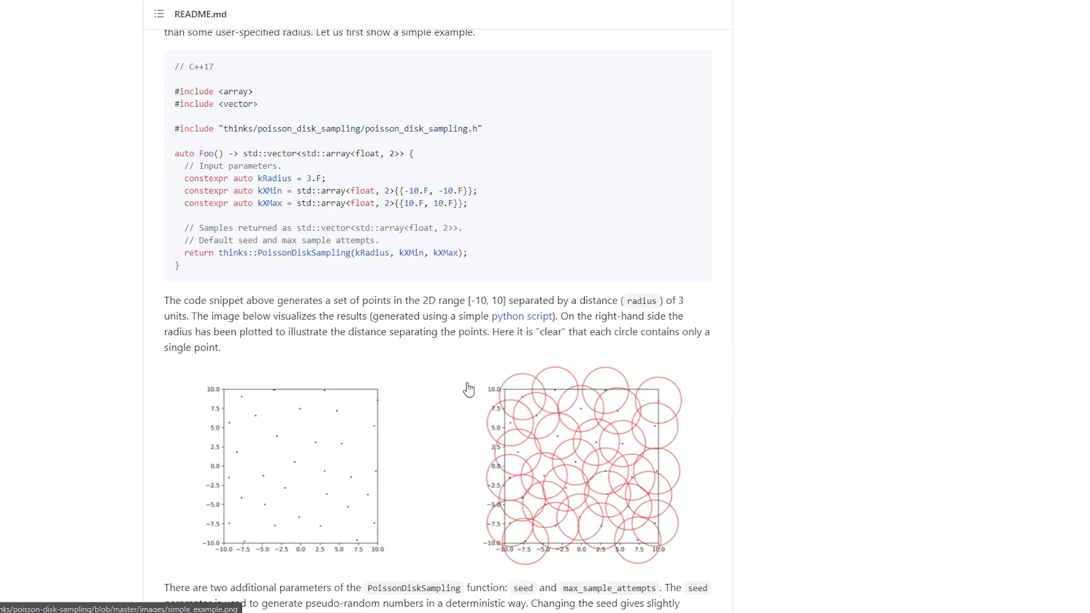
scroll(467, 392, down, 5)
scroll(489, 414, down, 5)
scroll(559, 474, down, 5)
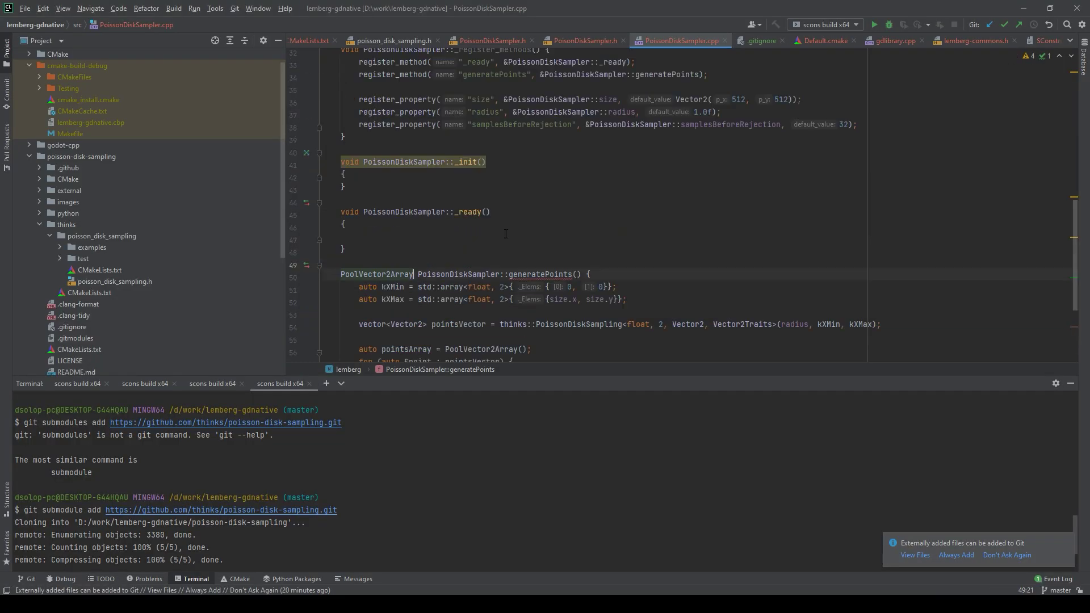
text(pointsArraypointsArray.append(point);)
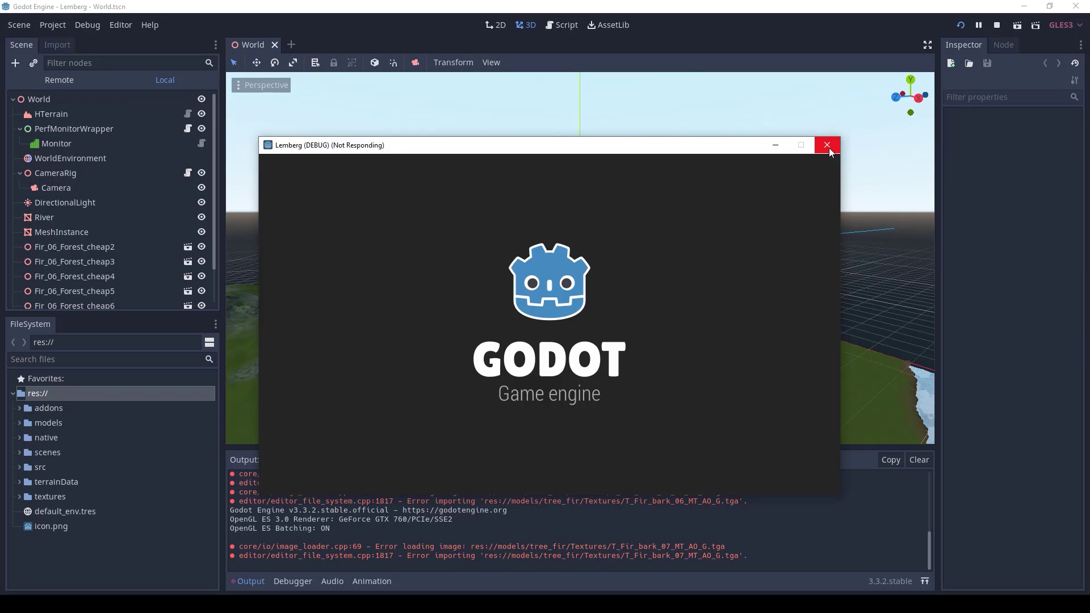
Close the frozen game, edit PoissonDiskSampler.cpp, and show performance graphs in the rerun game.
click(826, 147)
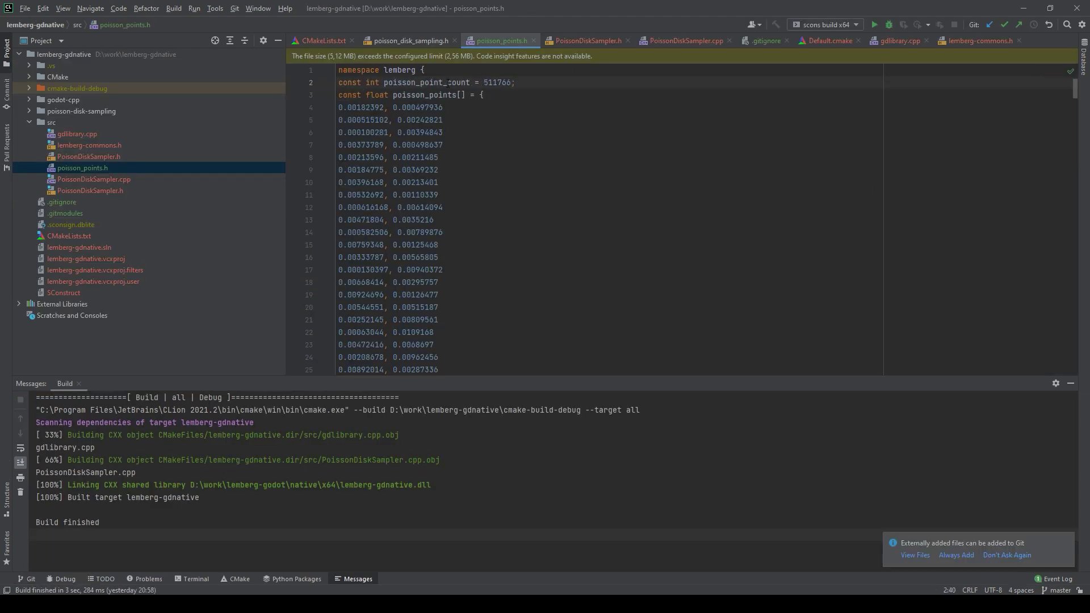
click(687, 40)
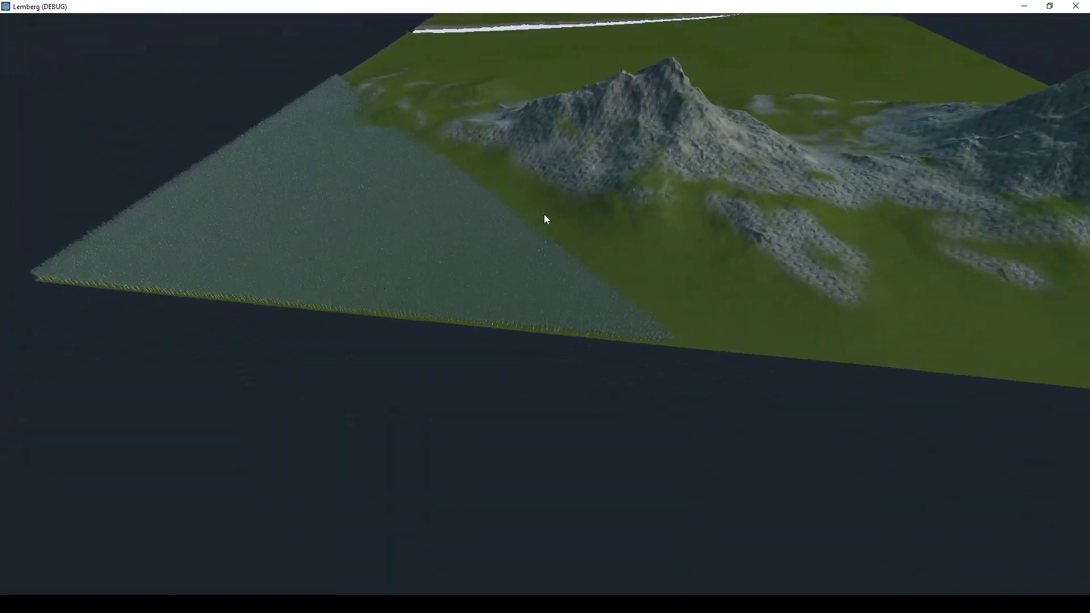
key(F1)
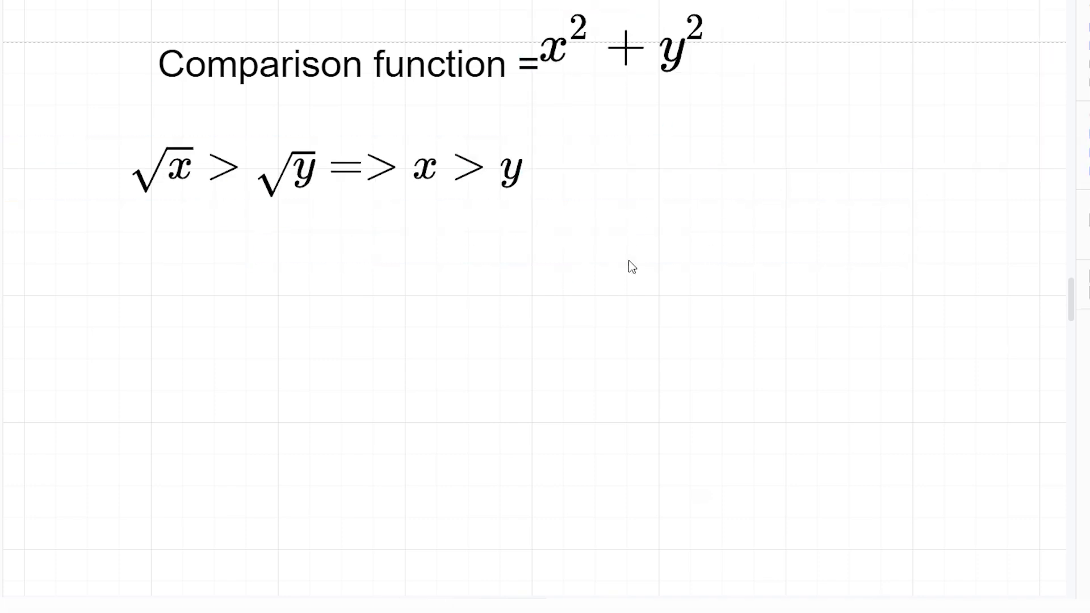
Delete the √x > √y => x > y formula from the whiteboard, keeping x² + y².
click(460, 174)
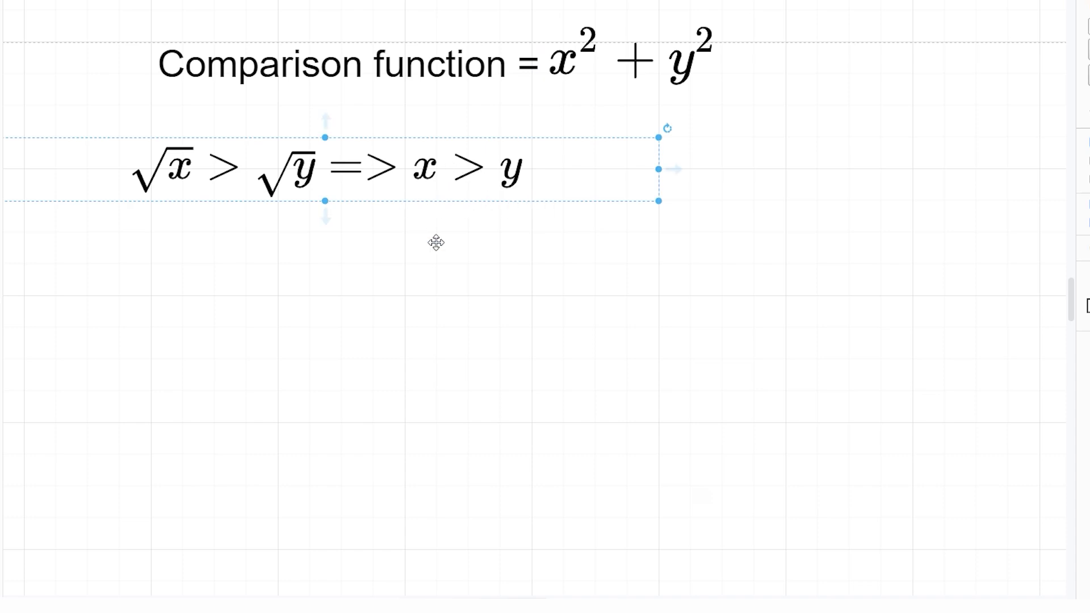
key(Delete)
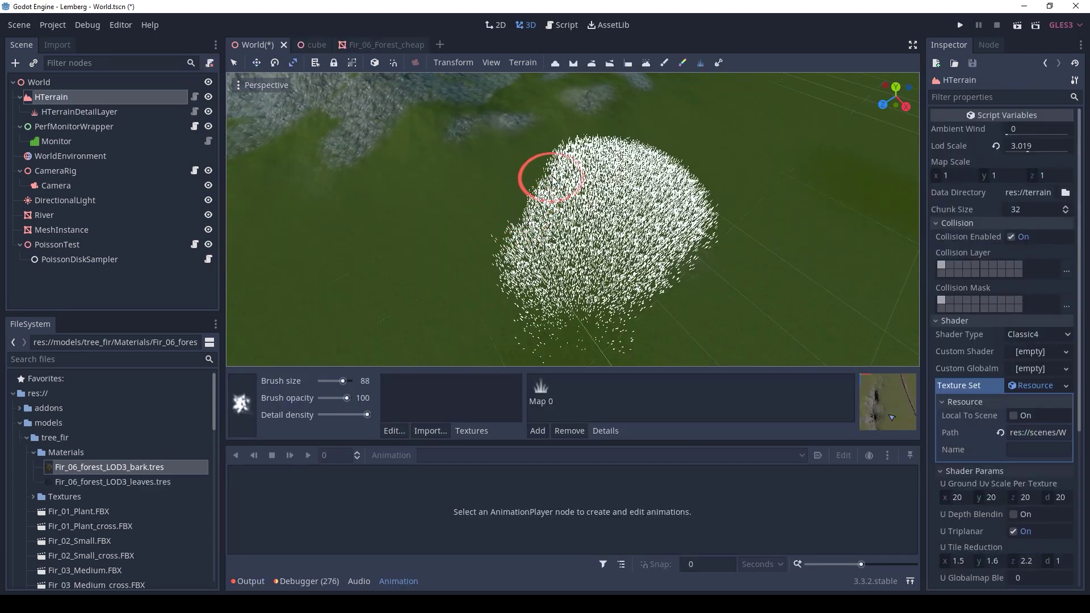
Brush grass left of the patch, then sparser grass along its upper-left edge at lower density.
drag(551, 176, 536, 231)
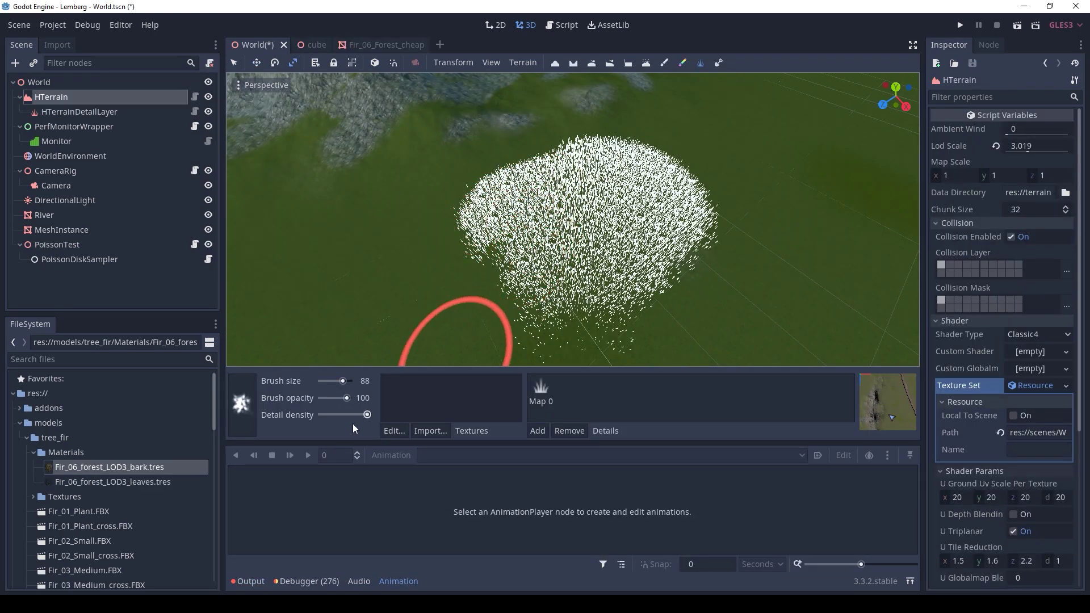
drag(365, 419, 348, 419)
drag(487, 194, 481, 192)
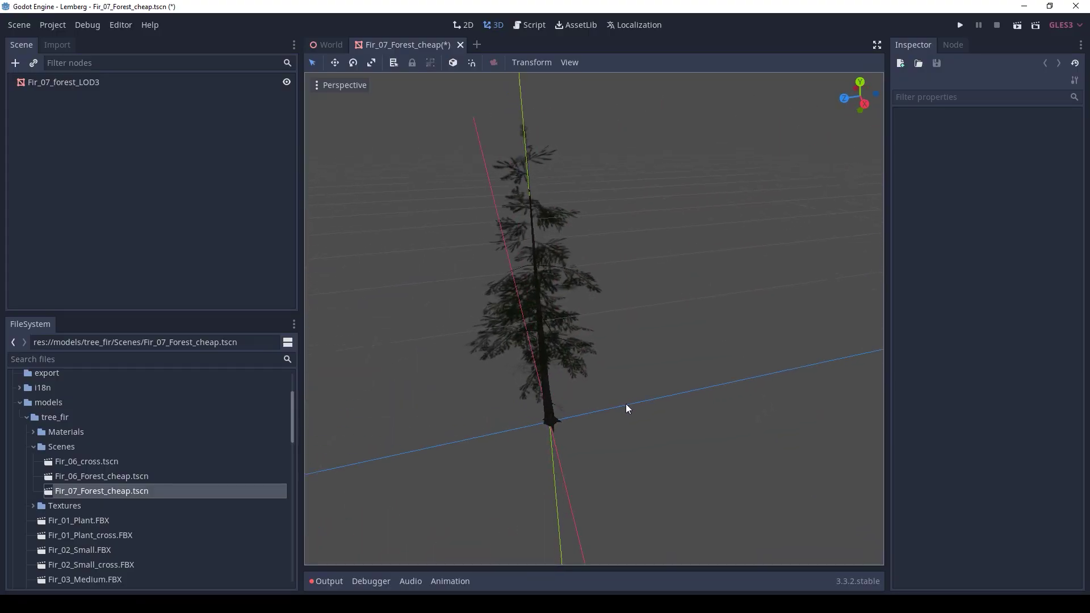
Give the z-rotation line a random ±sideRottationMax tilt and fly the camera over the forest.
mouse_move(626, 409)
middle_down()
mouse_move(842, 416)
mouse_move(323, 408)
mouse_move(395, 419)
middle_up()
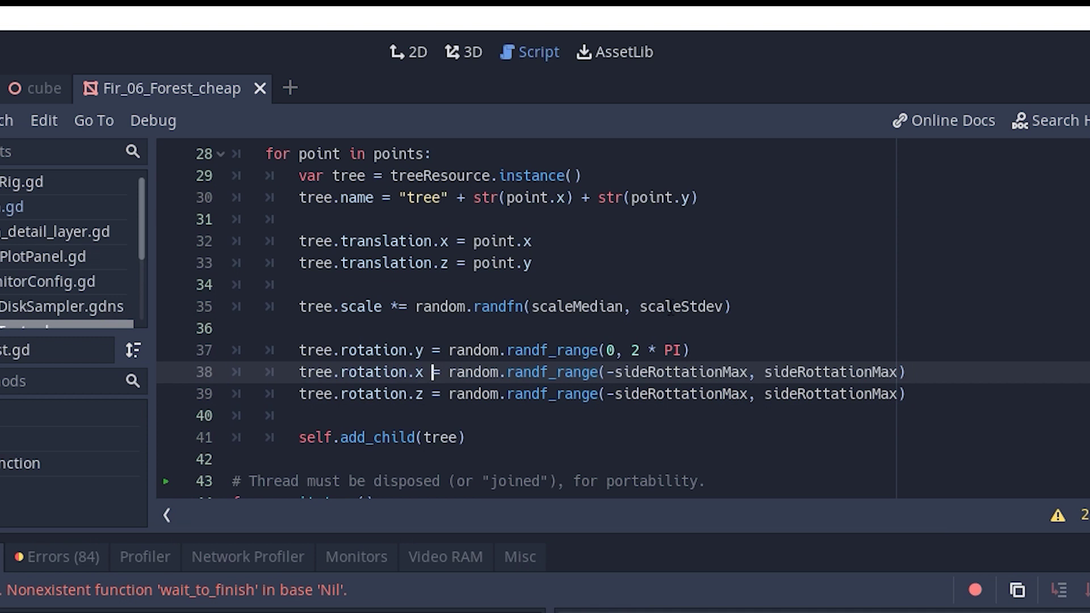
text(+)
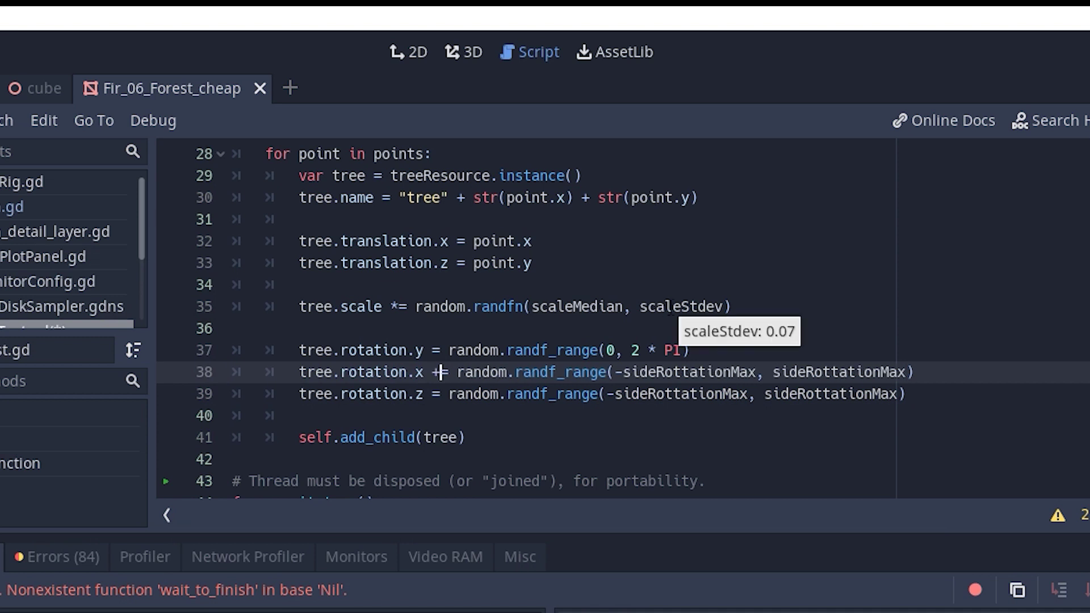
click(433, 393)
text(+)
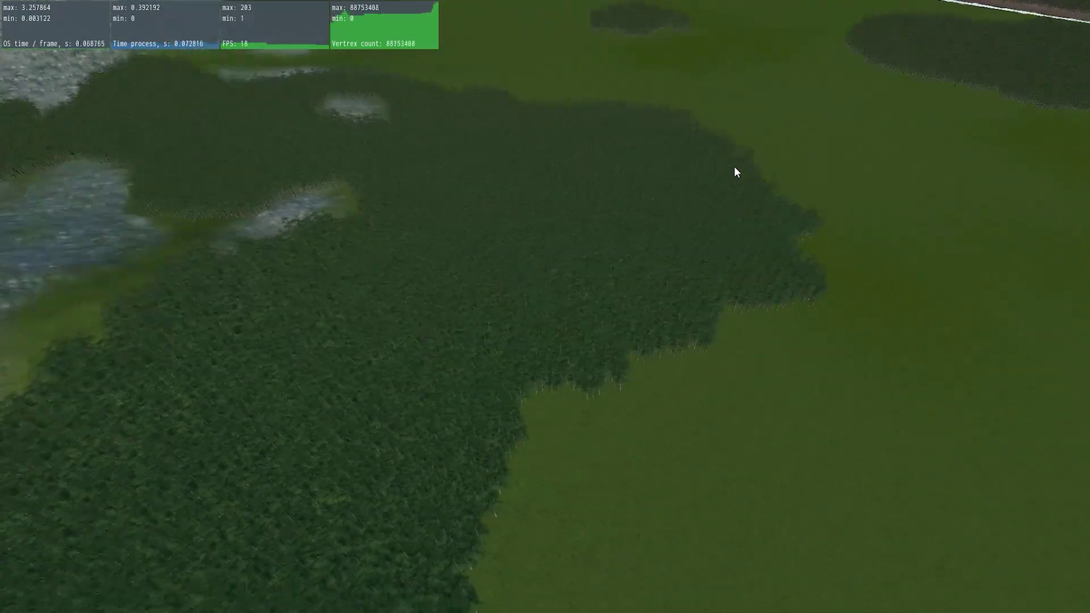
key(w)
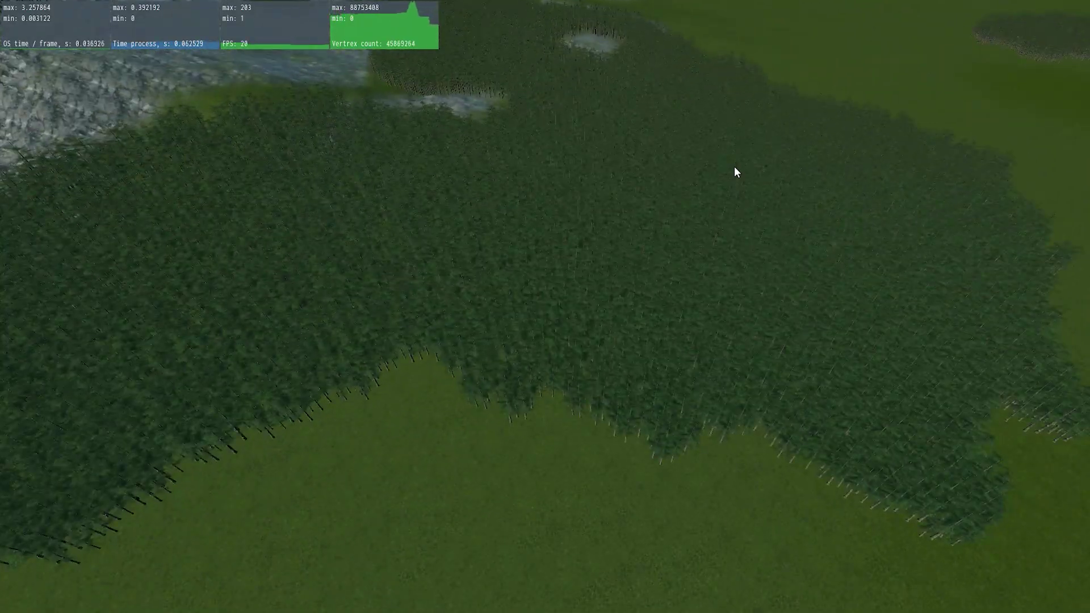
key(F11)
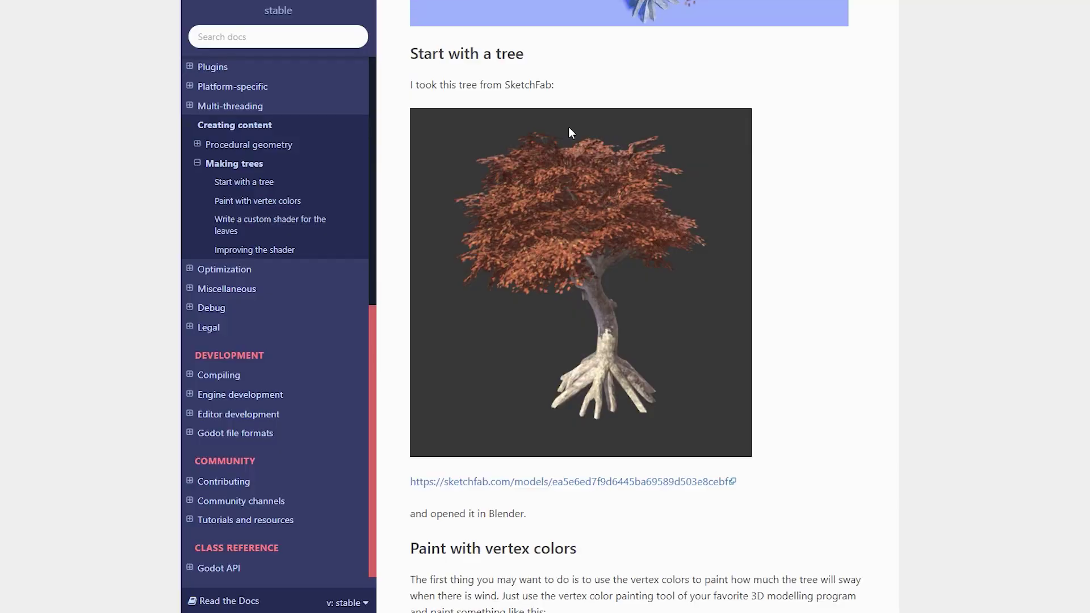
scroll(569, 128, down, 5)
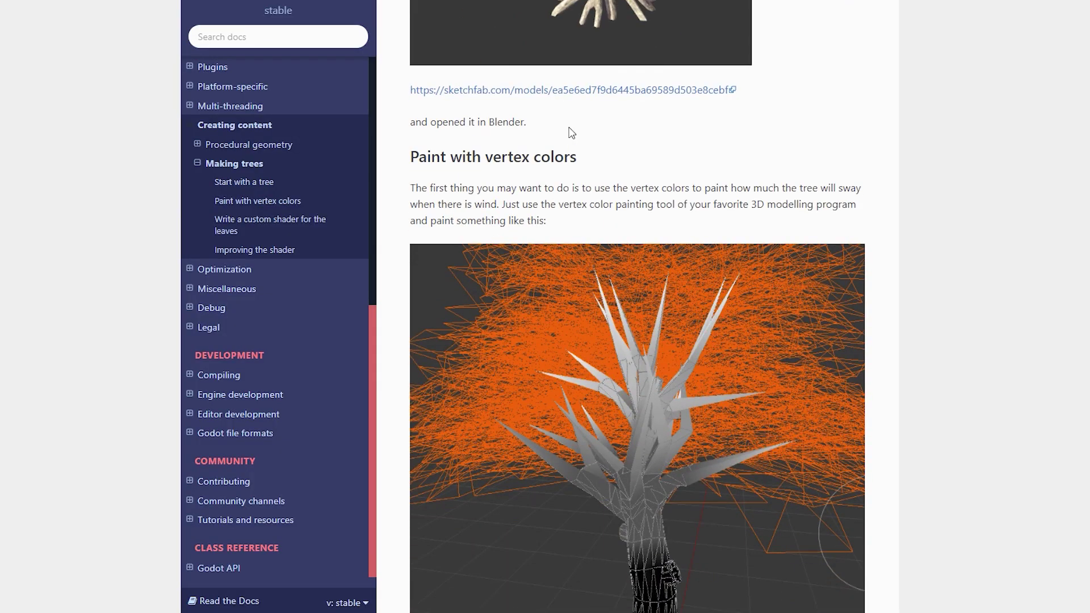
scroll(569, 128, down, 2)
scroll(569, 128, down, 4)
scroll(569, 128, down, 1)
scroll(569, 128, down, 1)
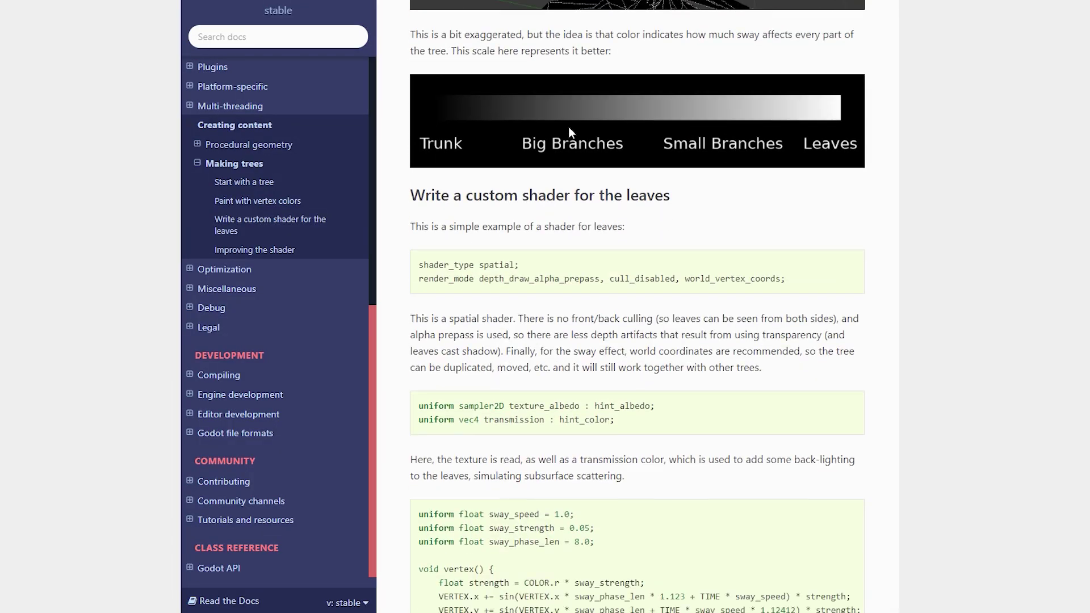
scroll(568, 127, down, 2)
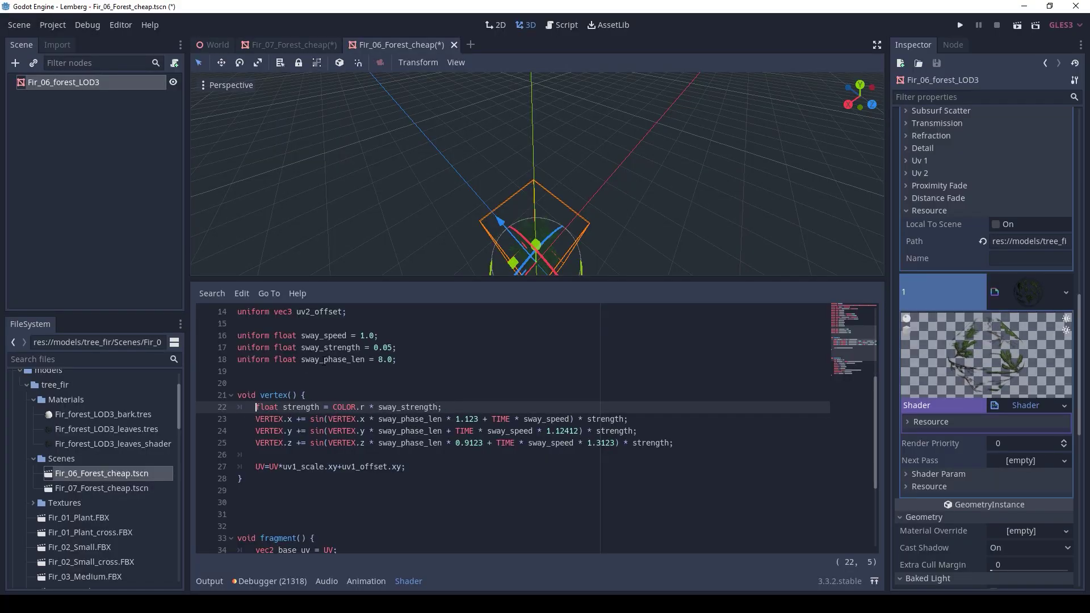
scroll(511, 425, down, 2)
Remove the extra blank lines before the fragment function in the leaves shader.
key(Down)
key(Down)
key(Down)
key(BackSpace)
key(Down)
key(BackSpace)
key(BackSpace)
scroll(511, 426, down, 1)
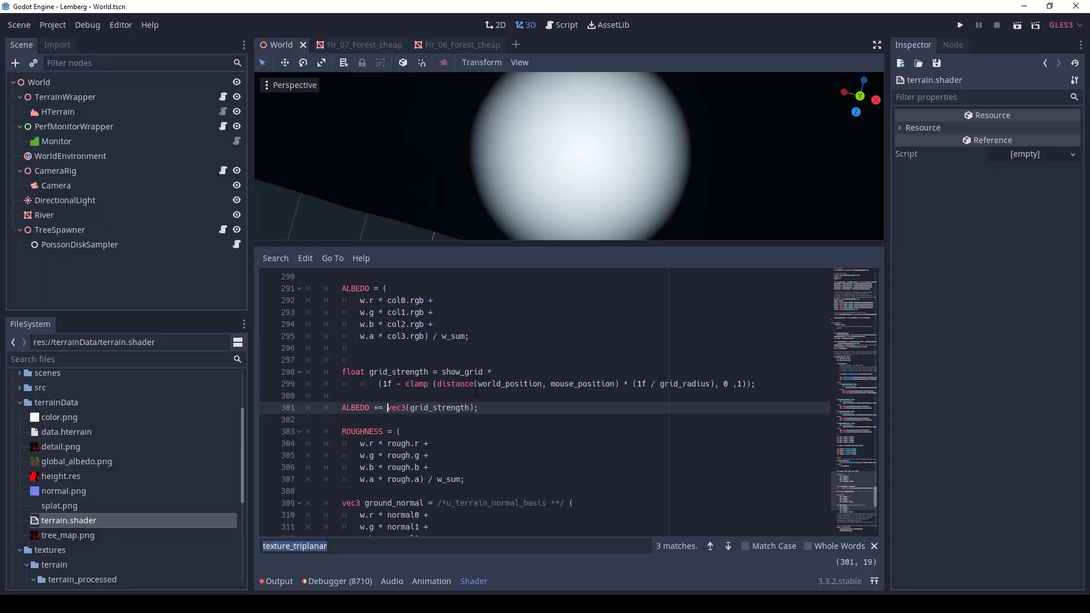
Adjust the grid strength term and fix the misspelled space_state to spaceState on line 14.
drag(388, 408, 307, 419)
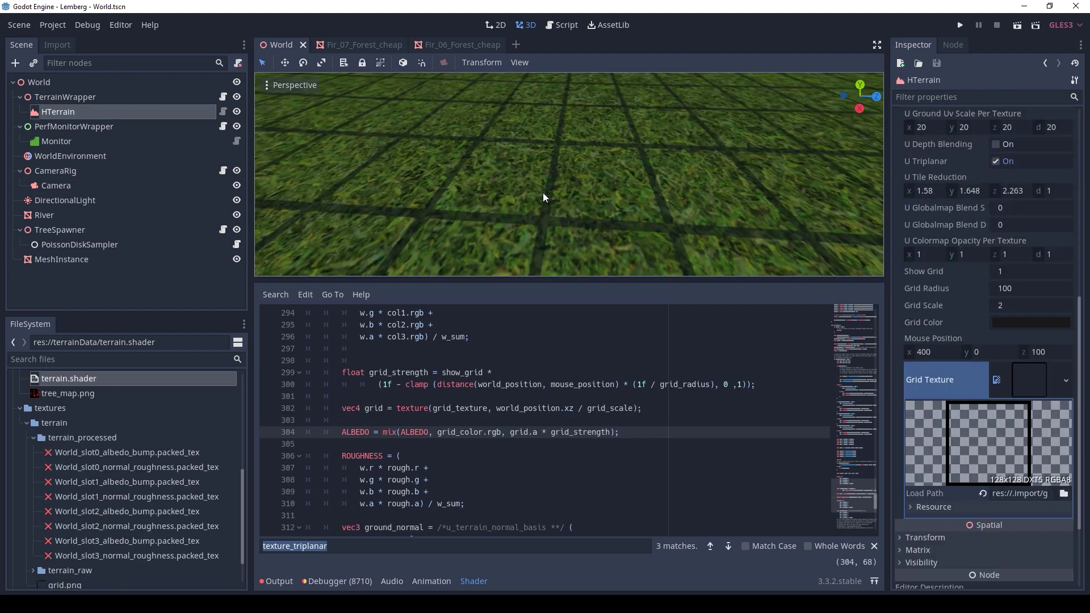
scroll(543, 193, down, 6)
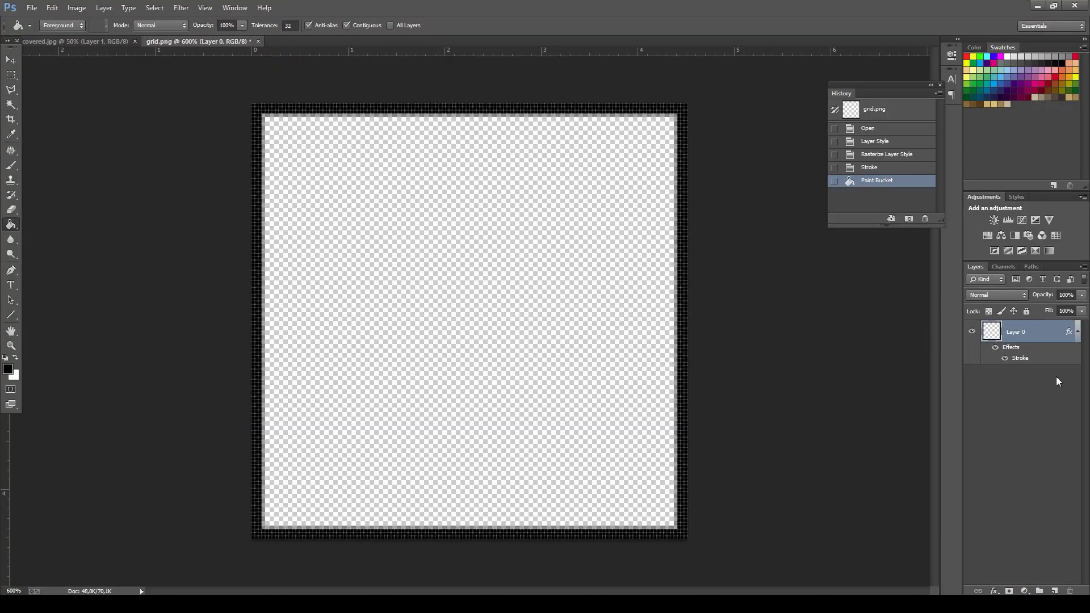
double_click(1036, 357)
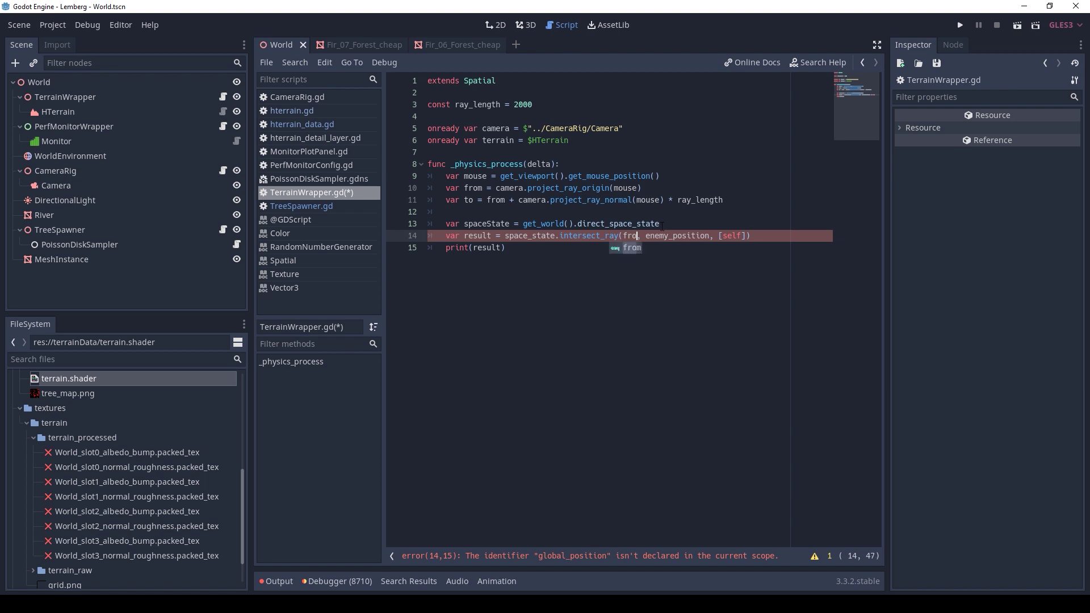
text(m)
key(ctrl+Right)
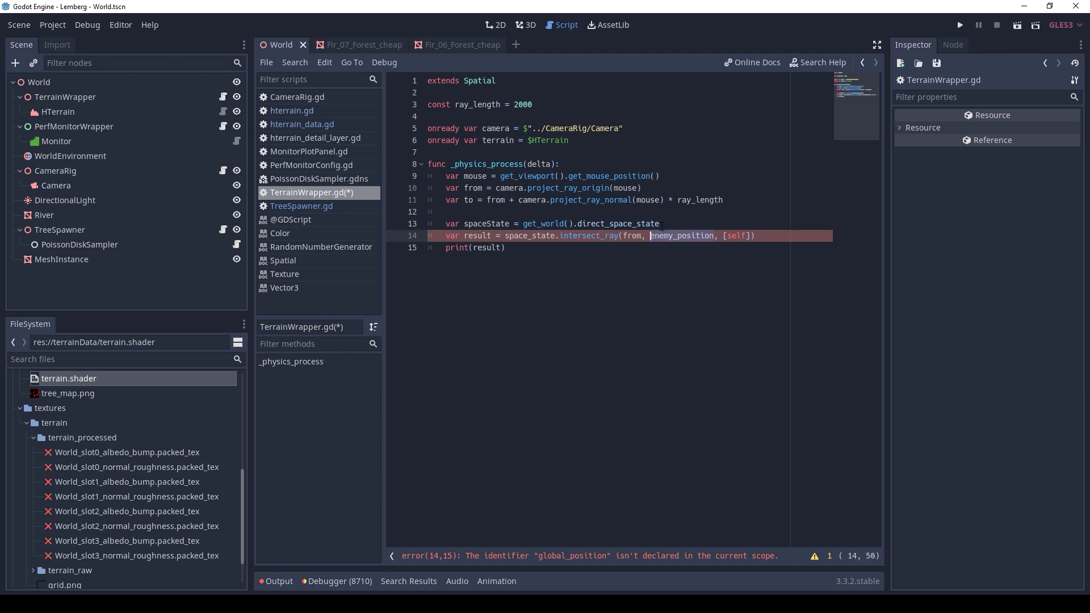
text(t)
double_click(515, 223)
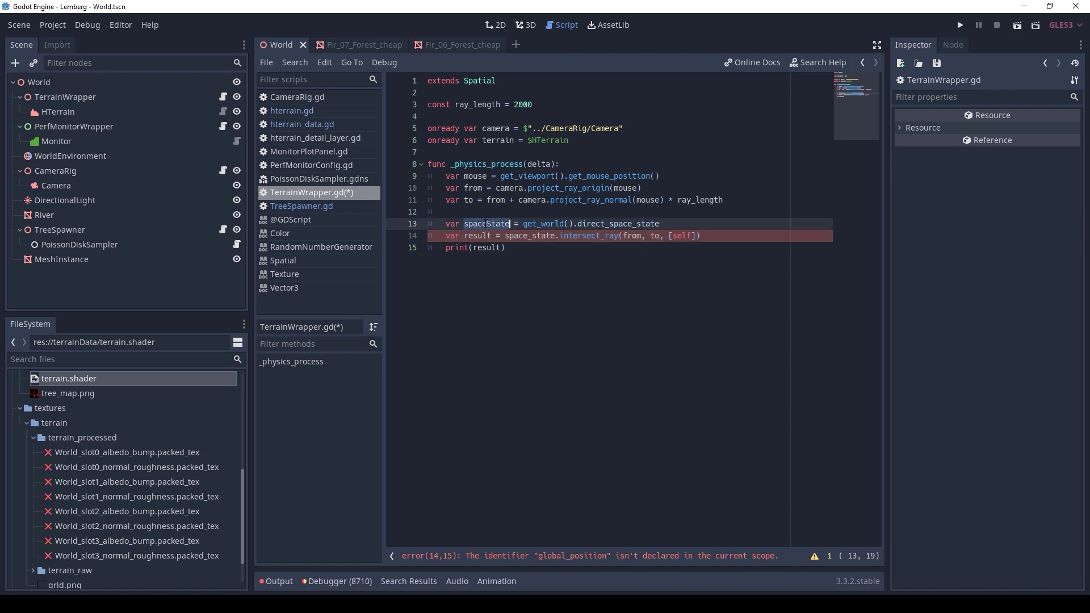
key(ctrl+c)
double_click(530, 235)
key(ctrl+v)
Pass result.position as the mouse_position shader parameter in TerrainWrapper.gd and save.
click(601, 271)
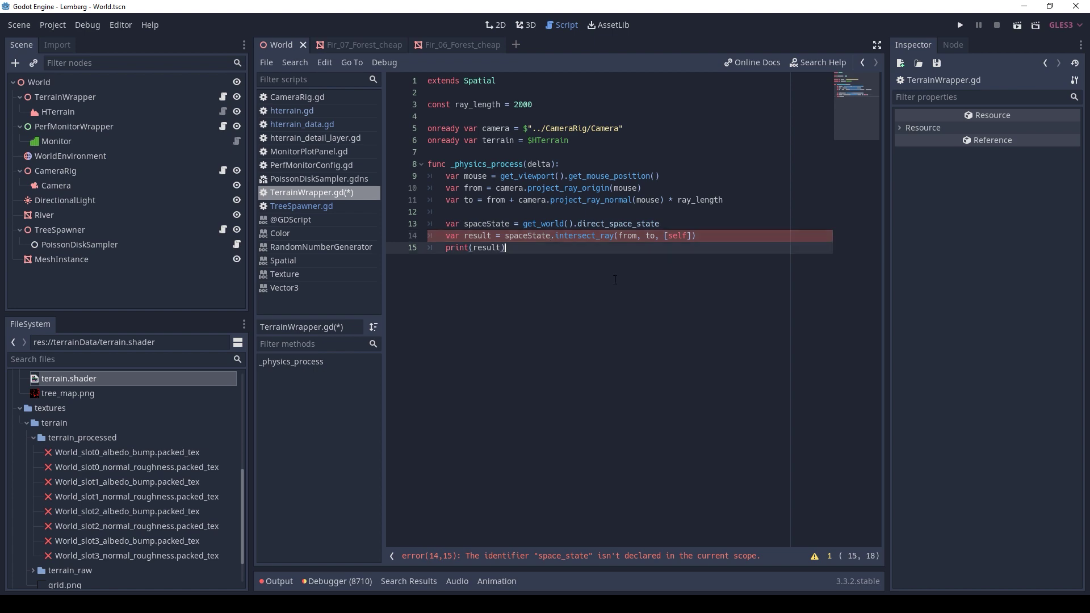
scroll(368, 372, down, 1)
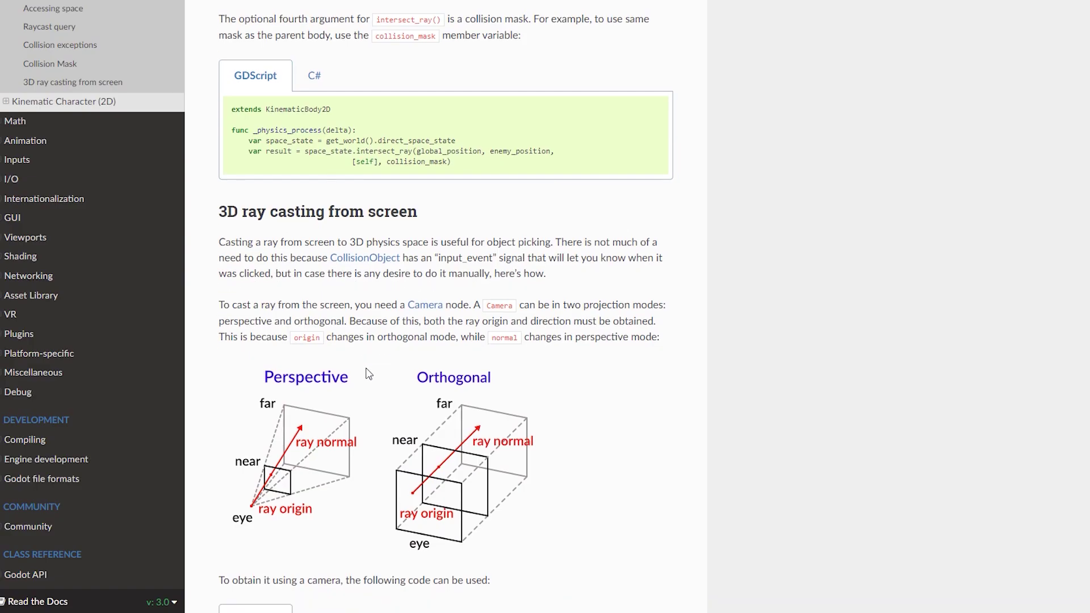
scroll(368, 373, down, 3)
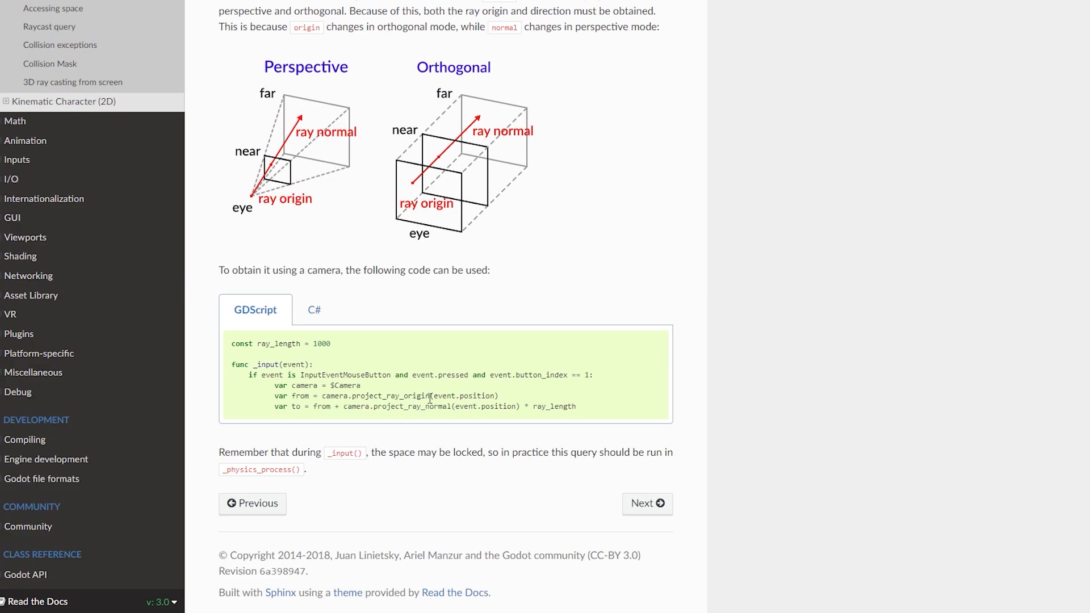
scroll(427, 398, up, 2)
scroll(422, 387, up, 2)
scroll(413, 380, up, 1)
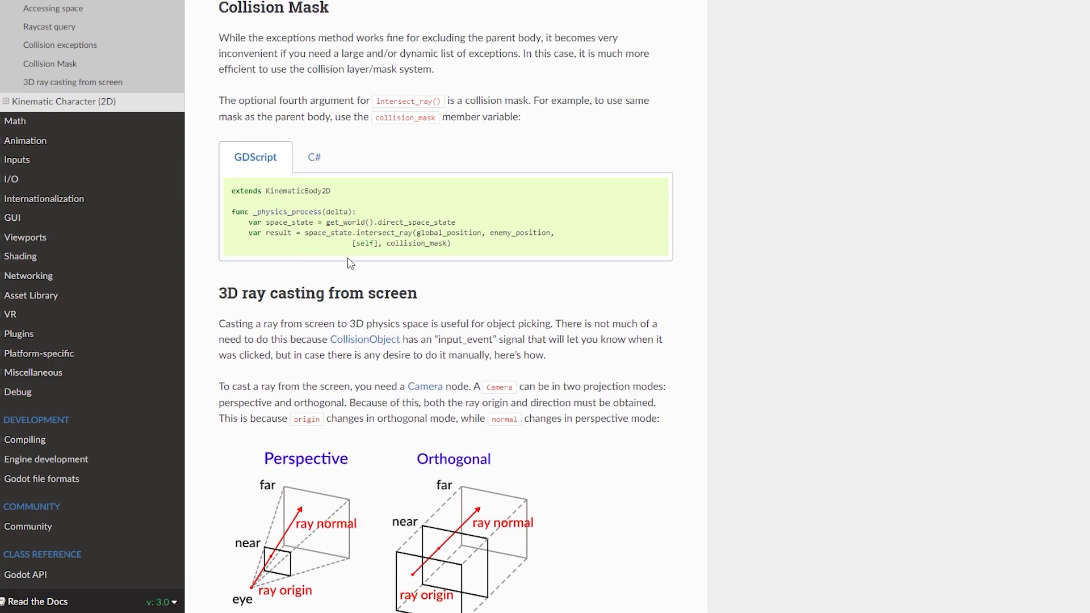
text(() = result.position)
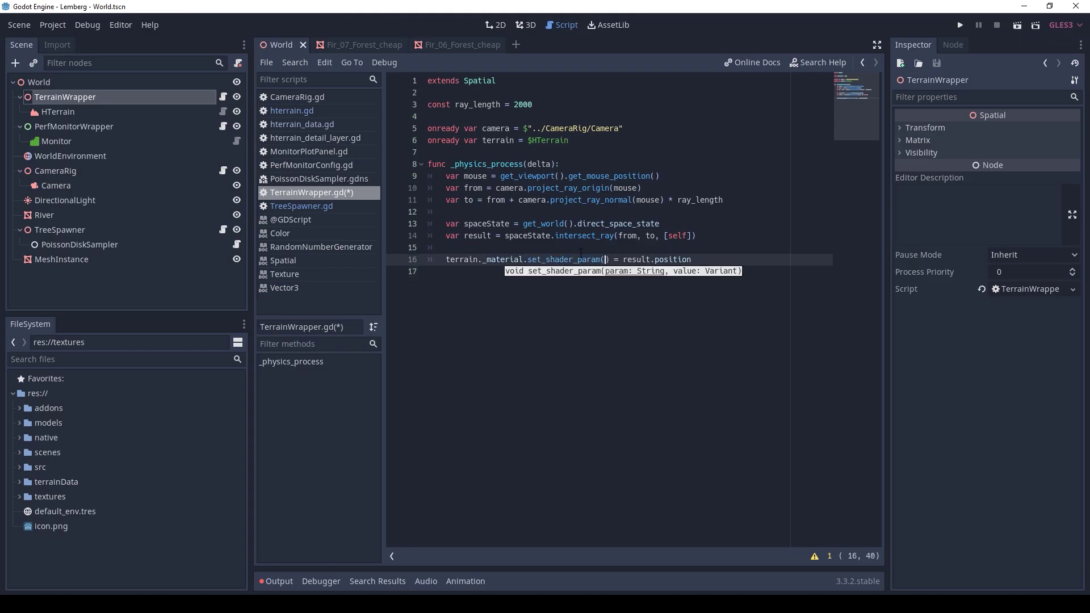
text("mouse_position)
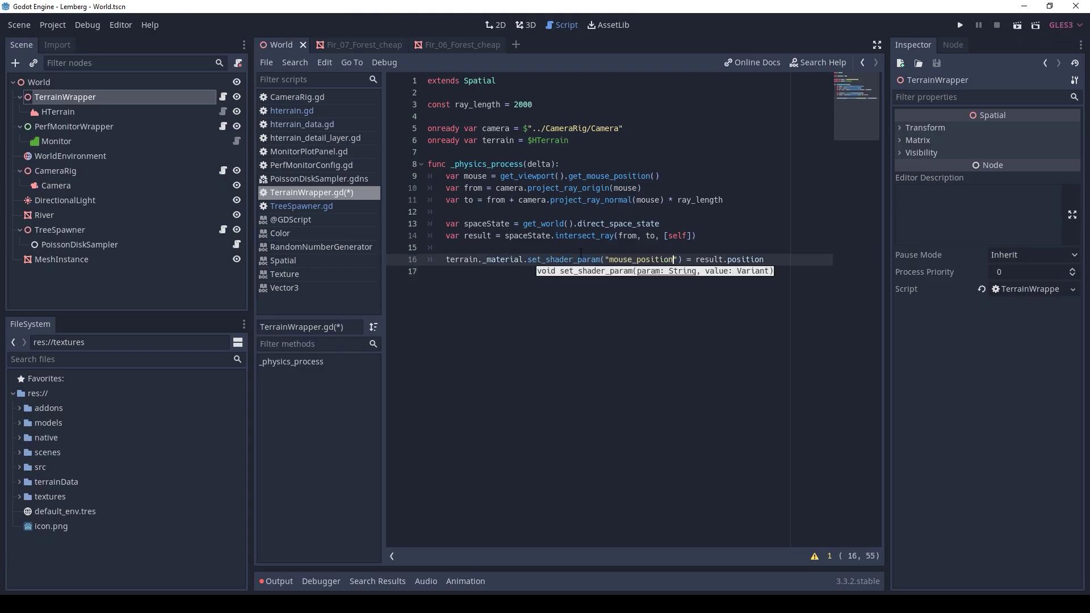
text(",)
key(shift+Right)
key(shift+Right)
key(shift+Right)
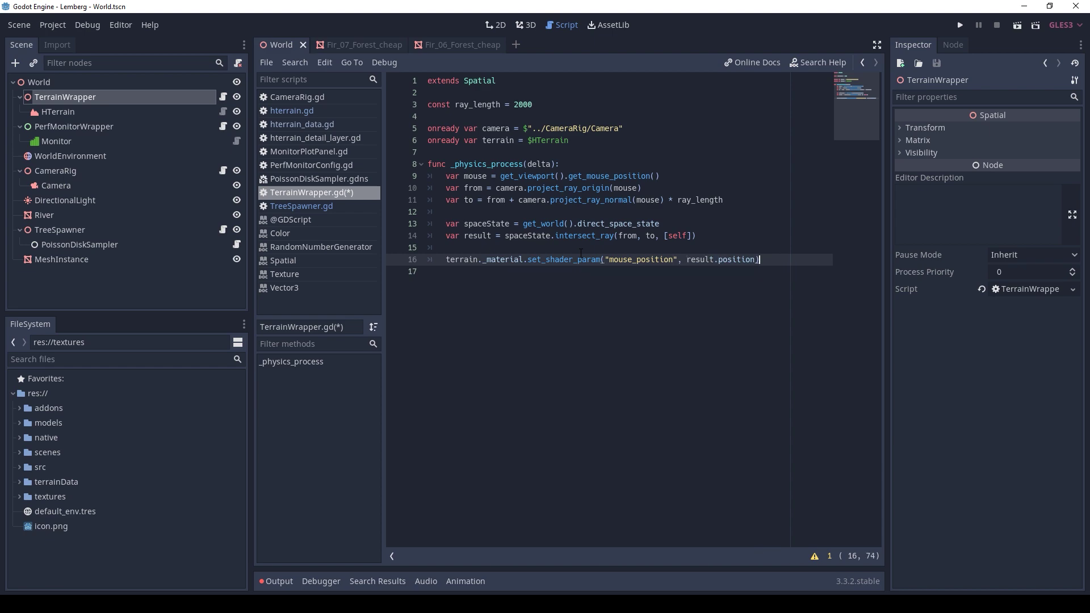
key(ctrl+s)
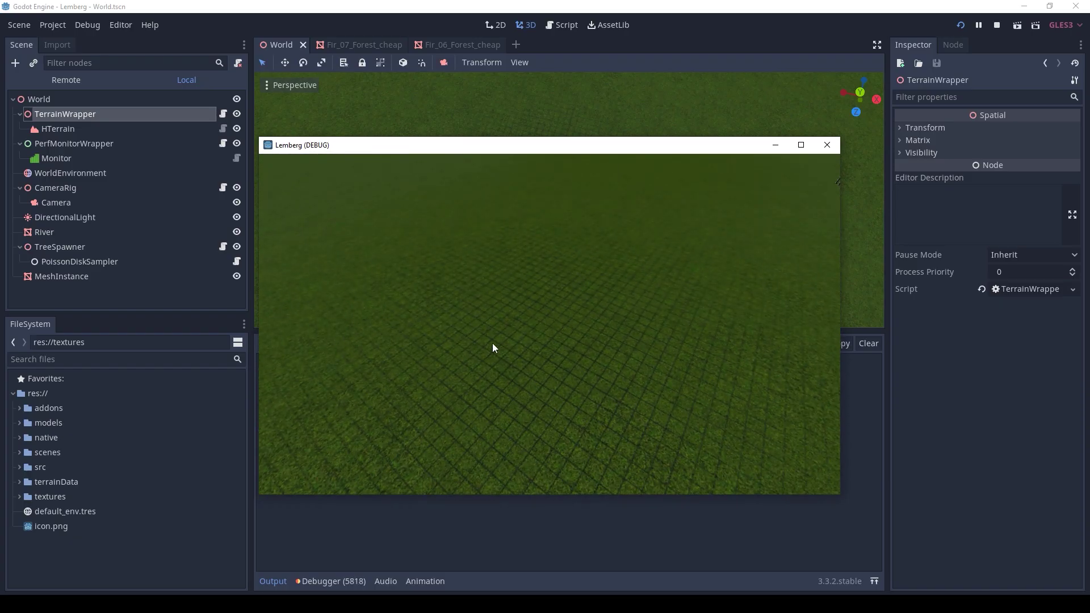
View the maximized game, return to the editor and fix line 308's indentation in terrain.shader.
key(super+Up)
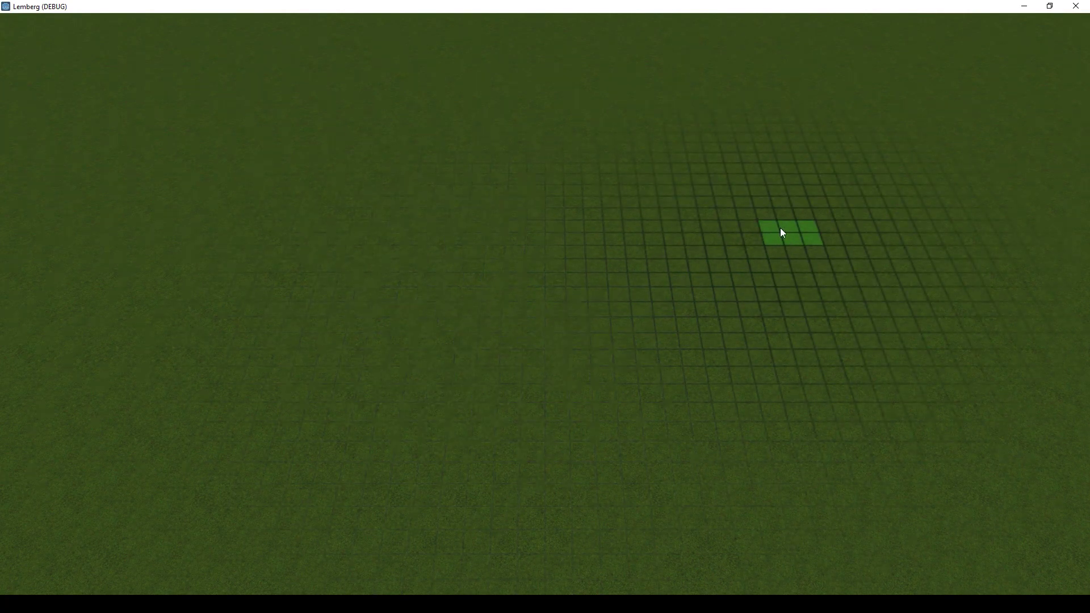
key(F8)
click(569, 365)
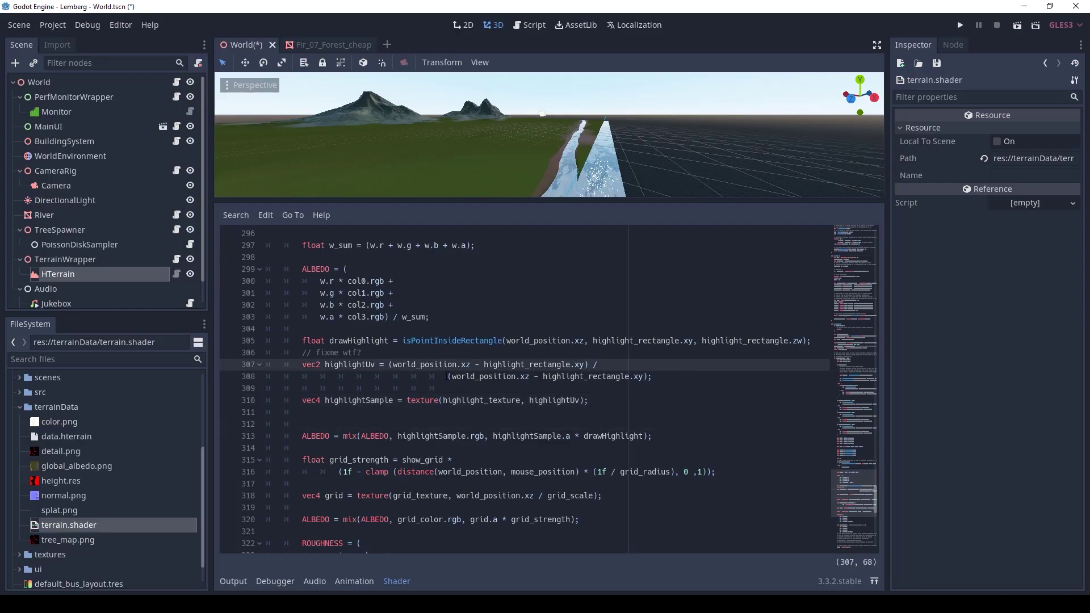
click(446, 375)
key(BackSpace)
key(BackSpace)
key(Down)
key(Down)
key(Down)
key(ctrl+s)
In BuildingSystem.gd, separate the highlight_rectangle and highlight_texture calls and review the fill colour lines.
key(F3)
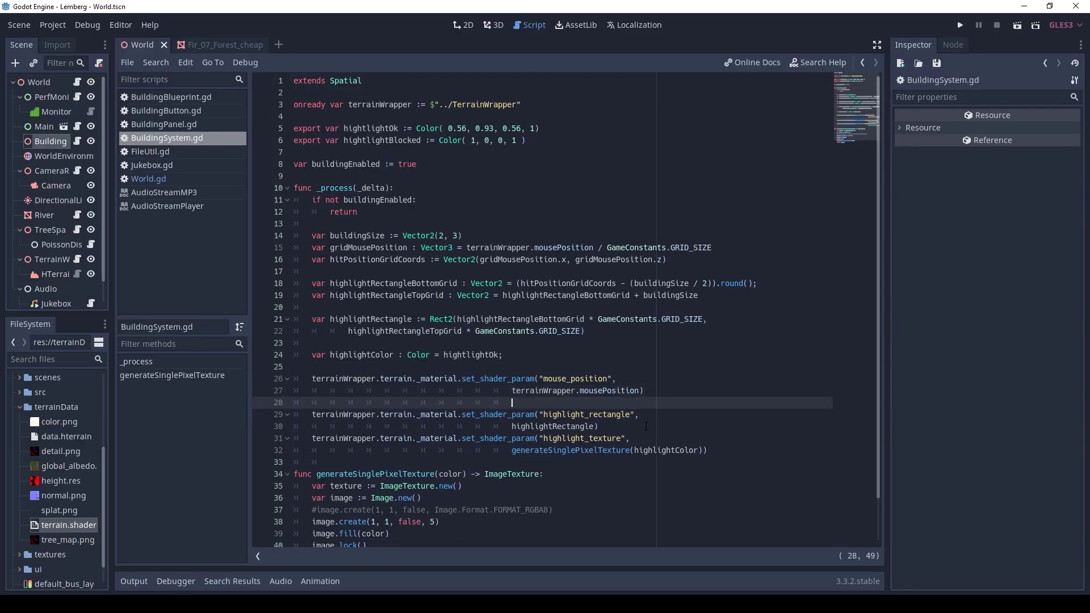
click(647, 427)
key(Return)
click(743, 468)
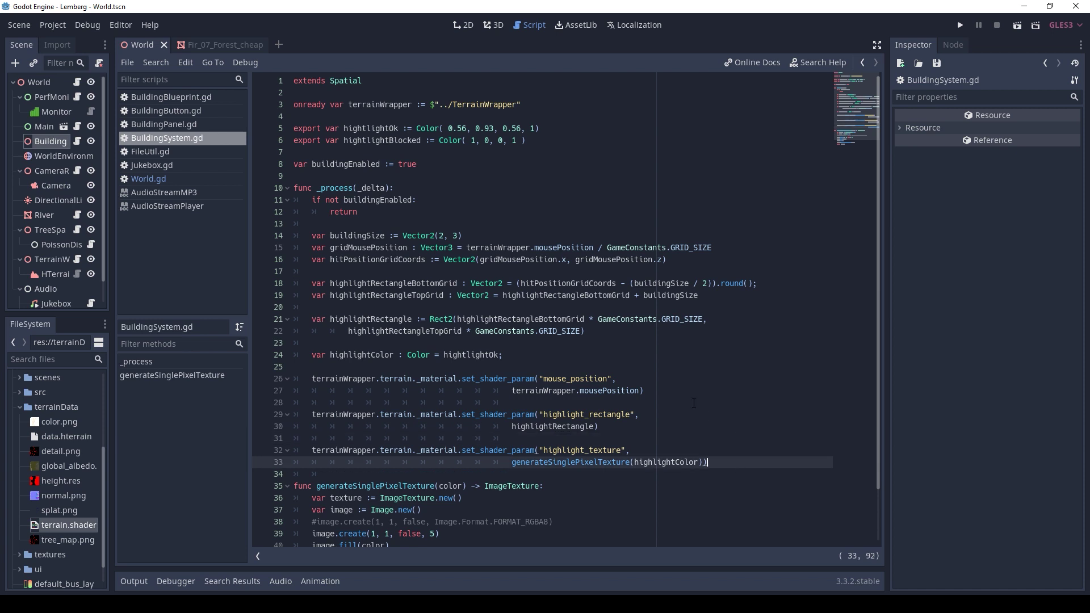
key(ctrl+z)
key(ctrl+z)
key(ctrl+z)
click(382, 485)
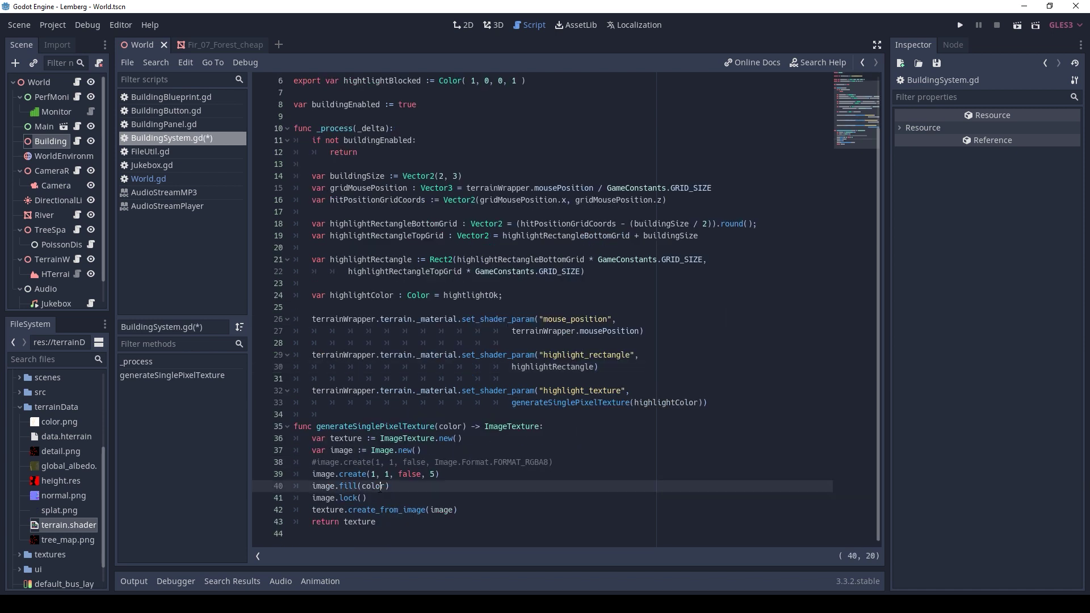
click(572, 462)
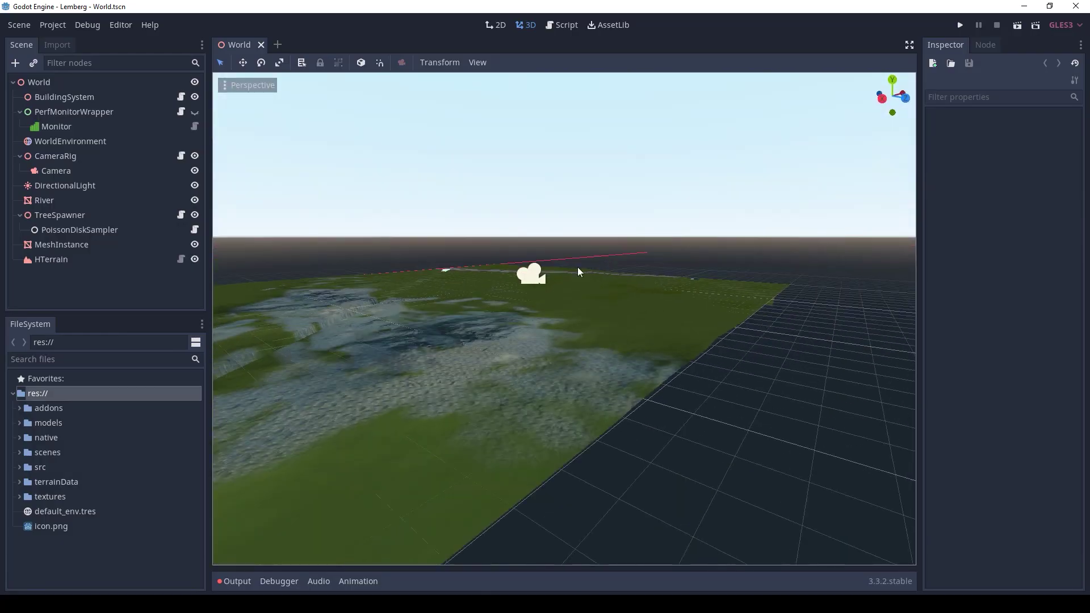
scroll(419, 350, up, 5)
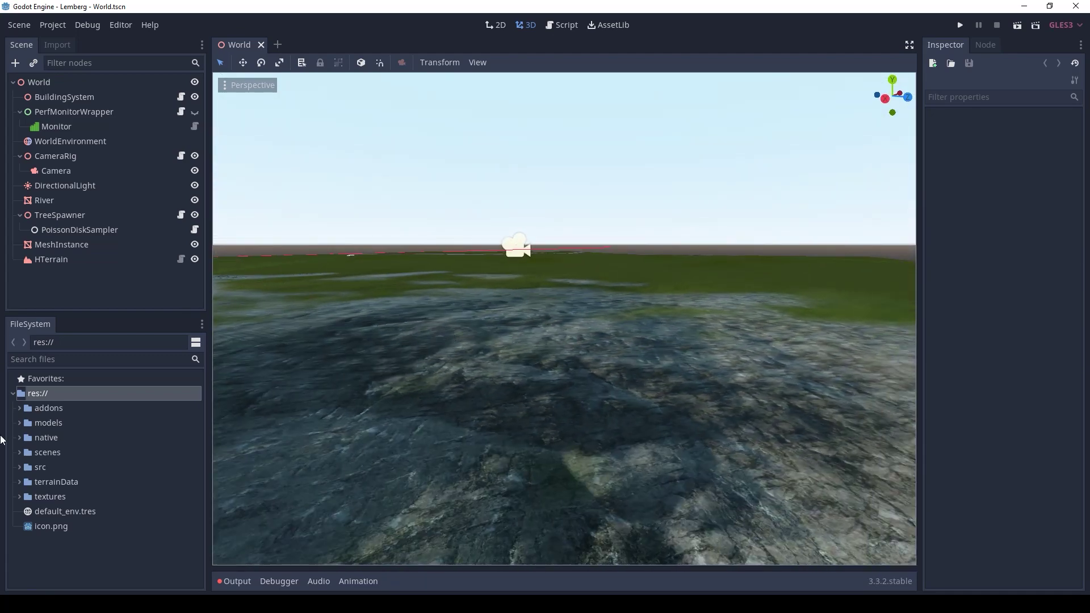
Open the terrainData folder and paint a dark trail along the river's left edge.
double_click(51, 482)
scroll(66, 495, down, 3)
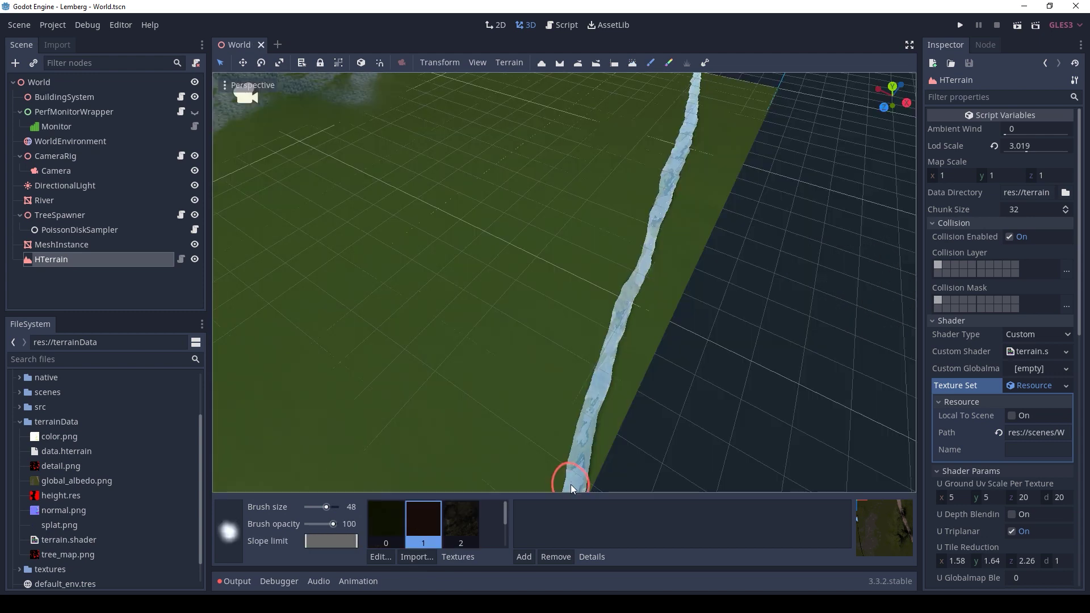
drag(560, 474, 668, 202)
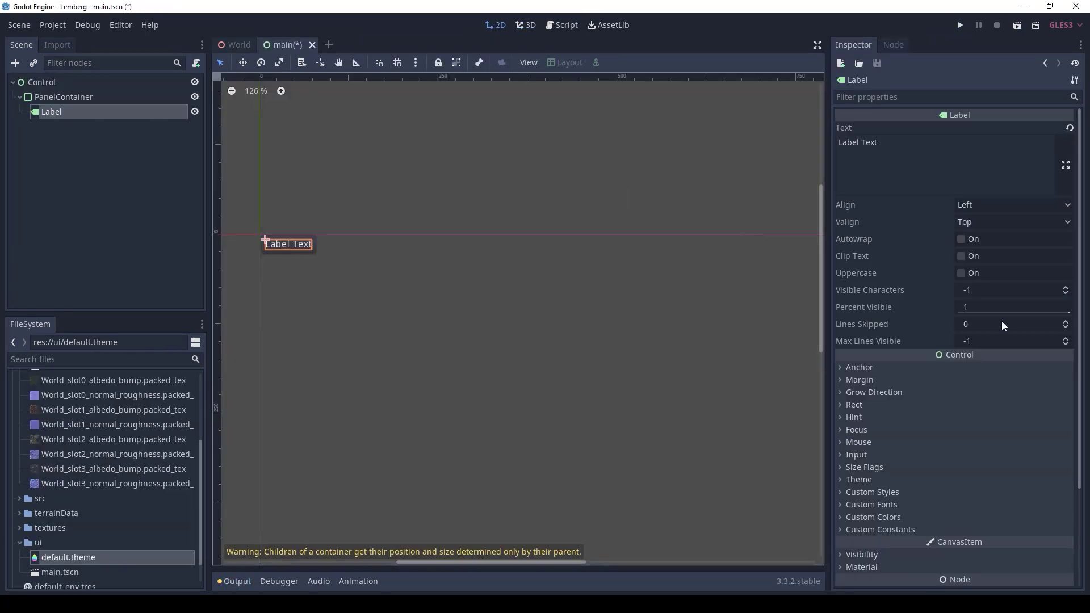
Add a Label under PanelContainer with its text, delete the TextureButton node and save the UI scene.
click(59, 99)
key(ctrl+a)
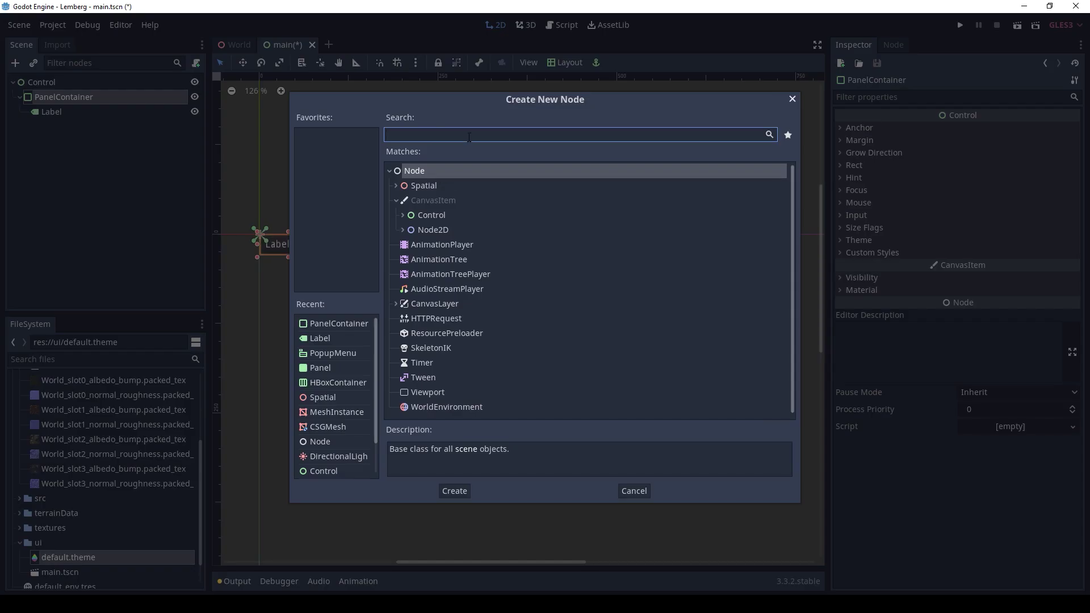
text(lab)
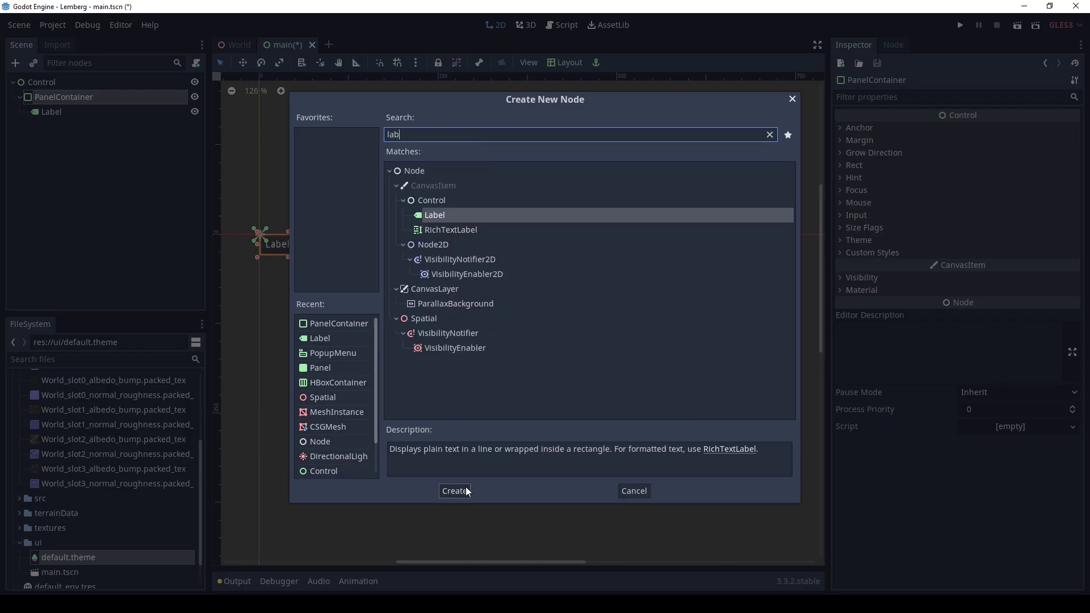
click(465, 489)
click(933, 133)
text(Another Lab)
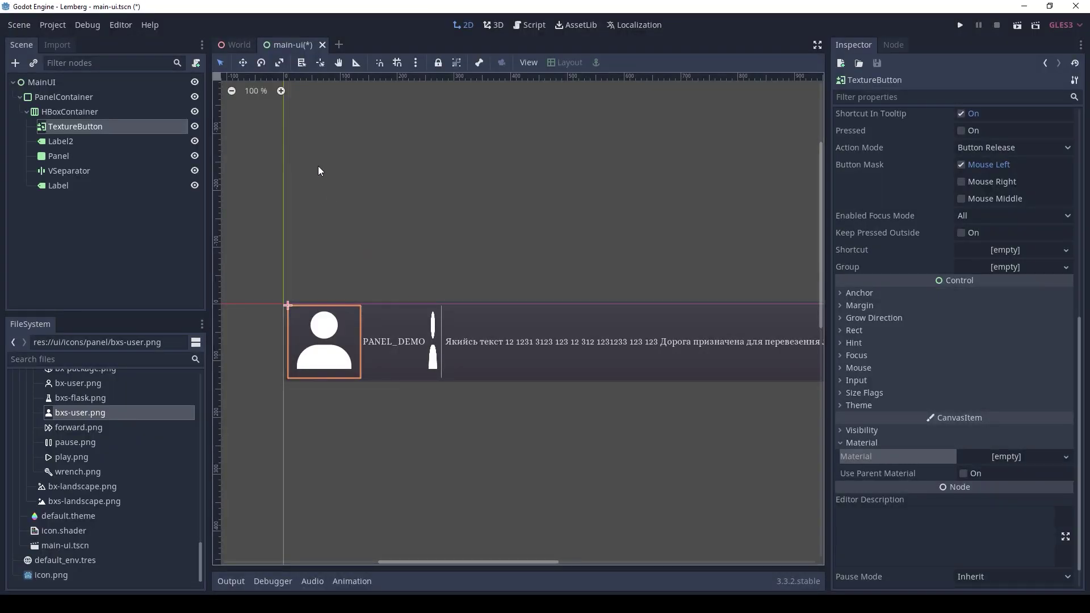
key(Delete)
key(ctrl+s)
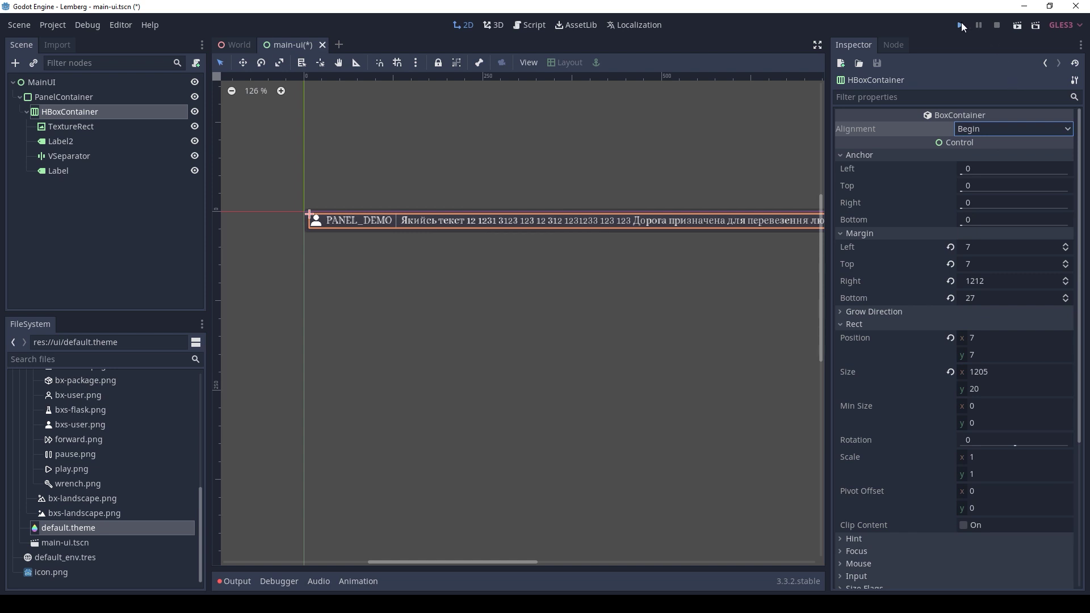
Run the game to view the stats panel, then assign an icon image to a texture property.
click(960, 26)
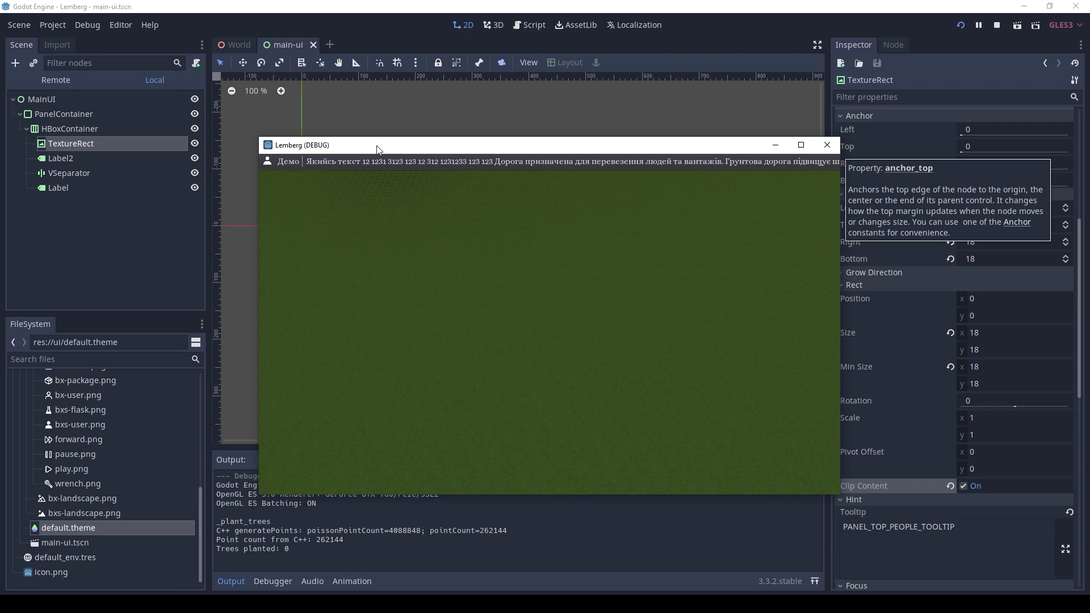
drag(377, 149, 417, 187)
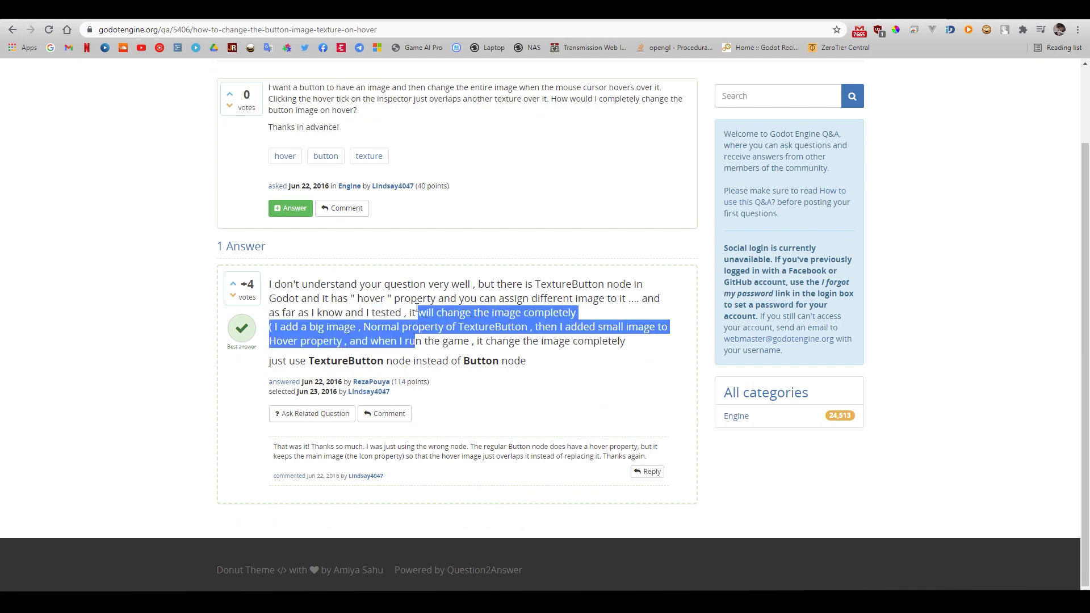
click(526, 587)
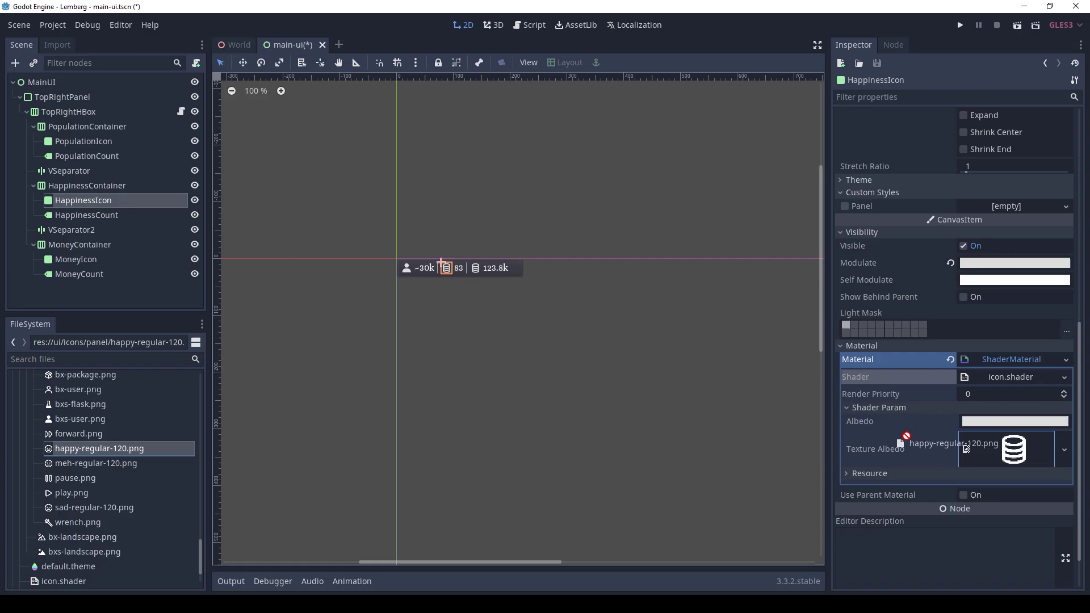
drag(900, 443, 1008, 457)
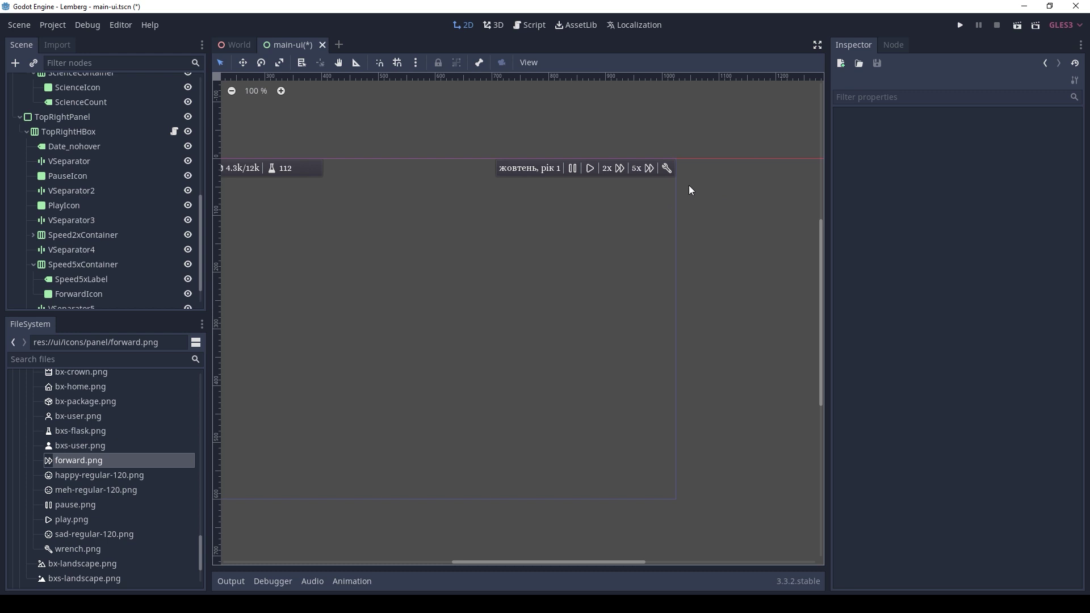
Replace hoverColor with hoverModulate on line 31 of ChildHoverControl.gd, save and run the game.
click(665, 168)
text(Mo : Color = Color(0.5, 0.5, 0.5)
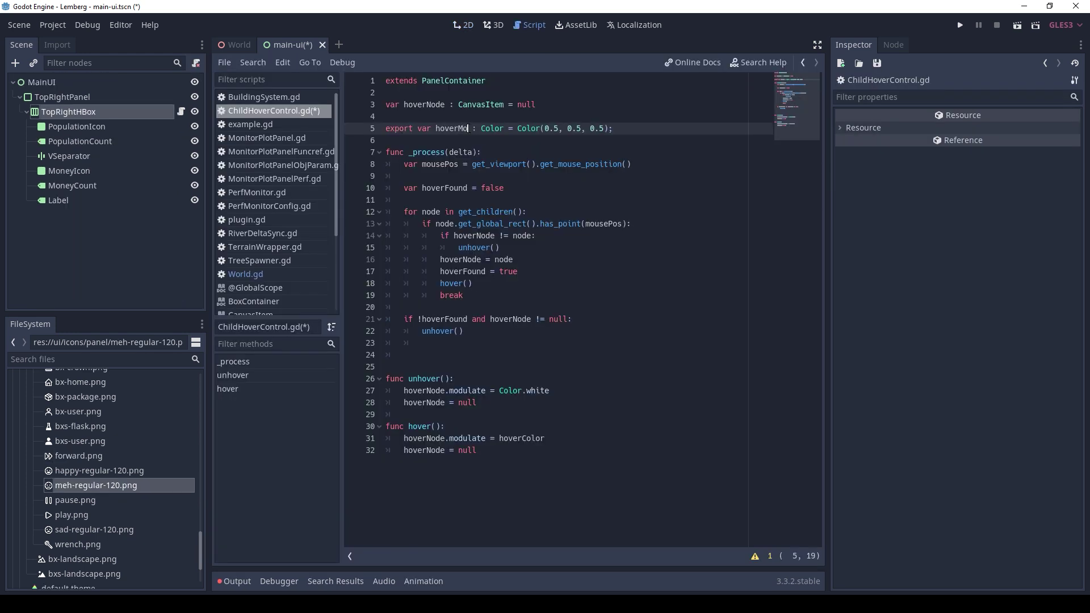
text(dulate)
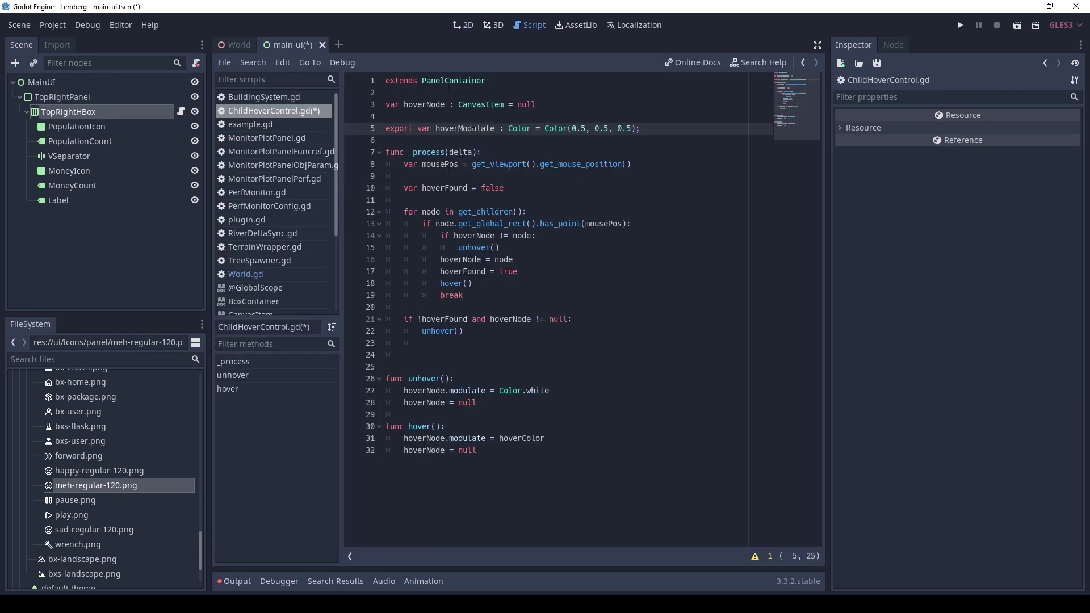
double_click(532, 435)
text(hoverModulate)
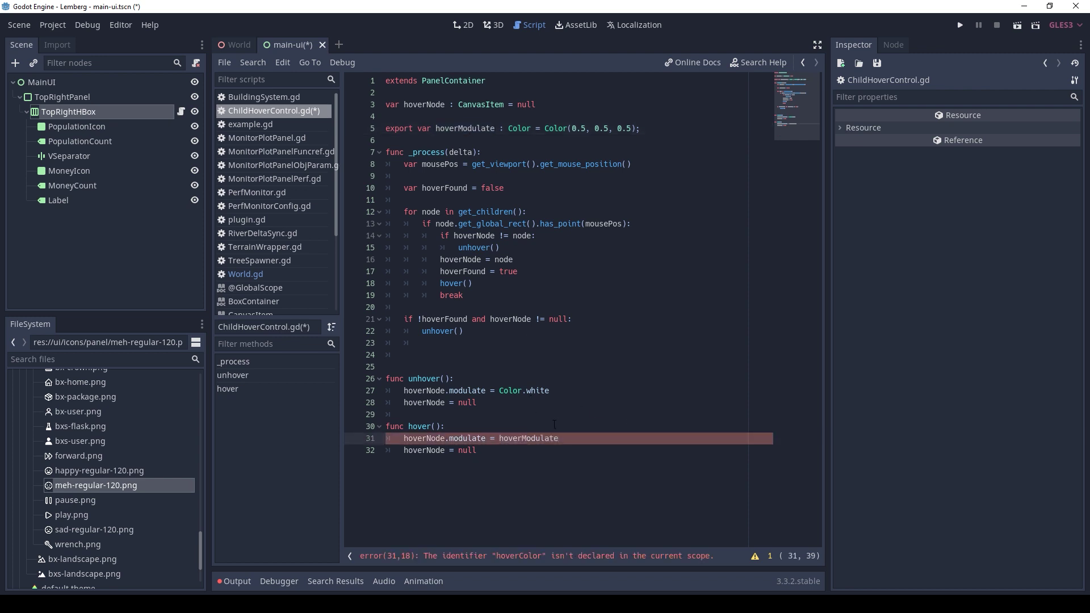
click(554, 425)
key(ctrl+s)
click(419, 411)
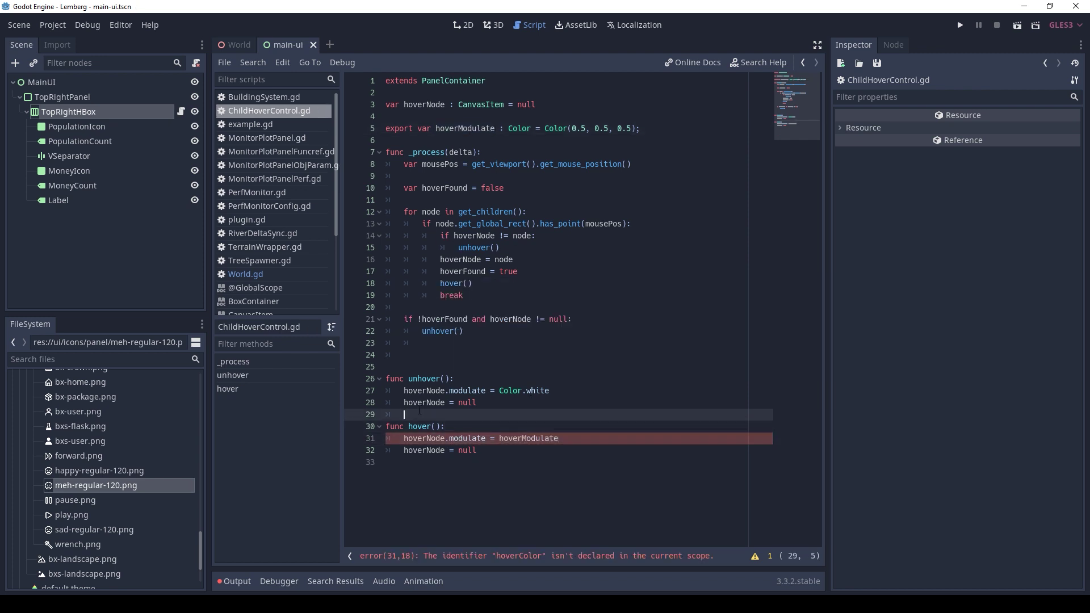
key(F5)
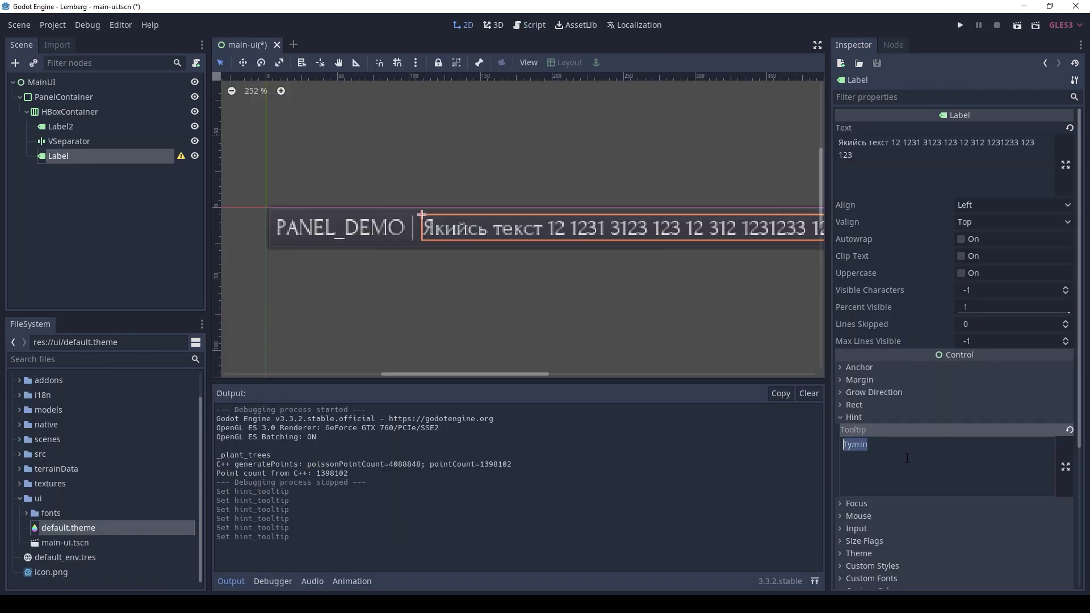
text(PAN)
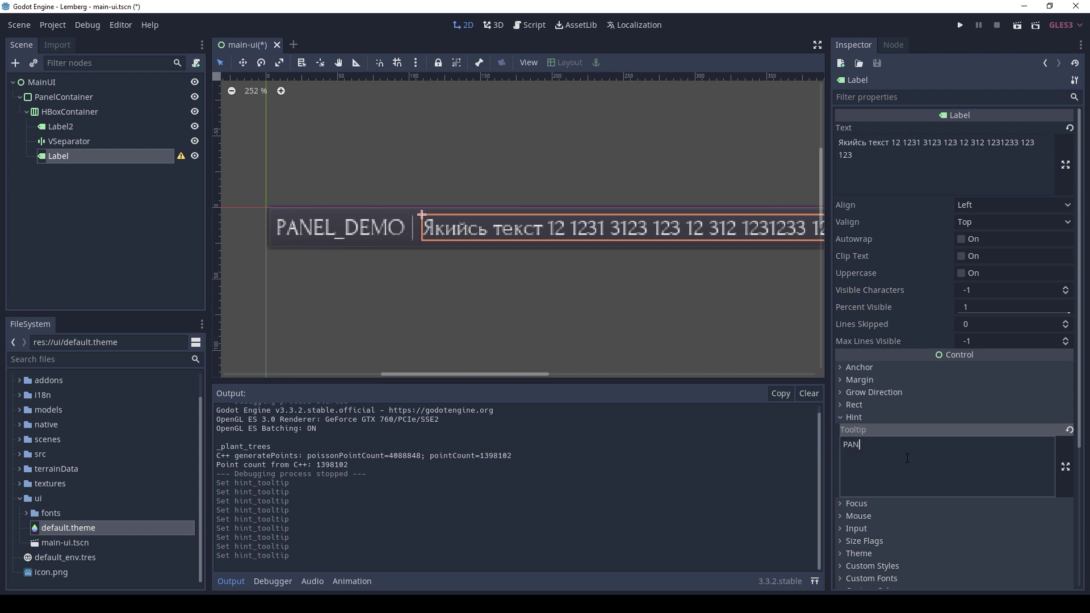
text(EL_DEMO)
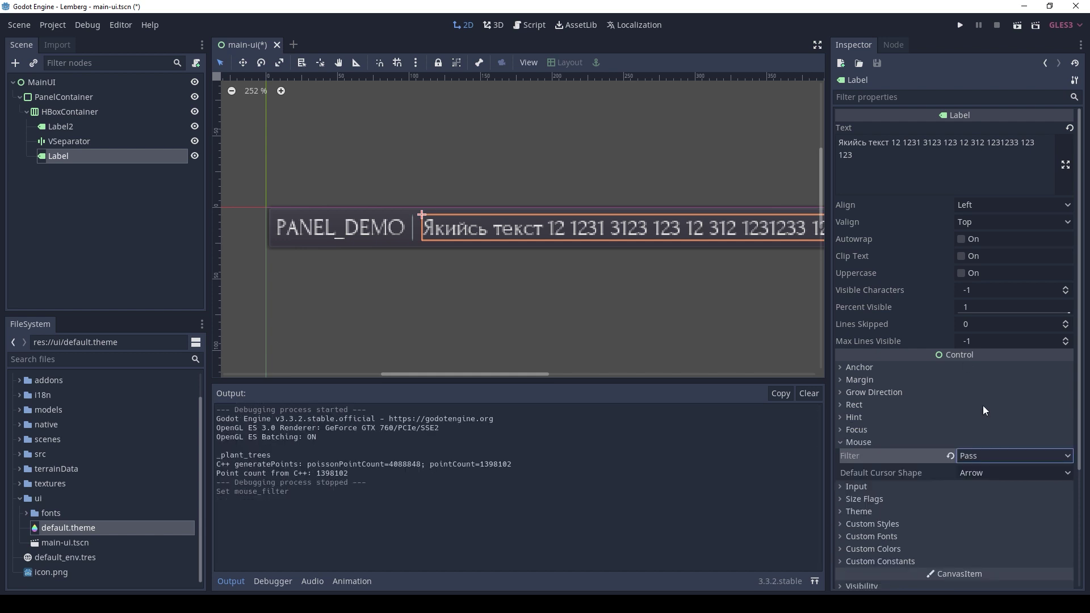
Set the label's Mouse Filter to Stop and run the game to test the tooltip.
click(995, 458)
click(984, 472)
click(957, 28)
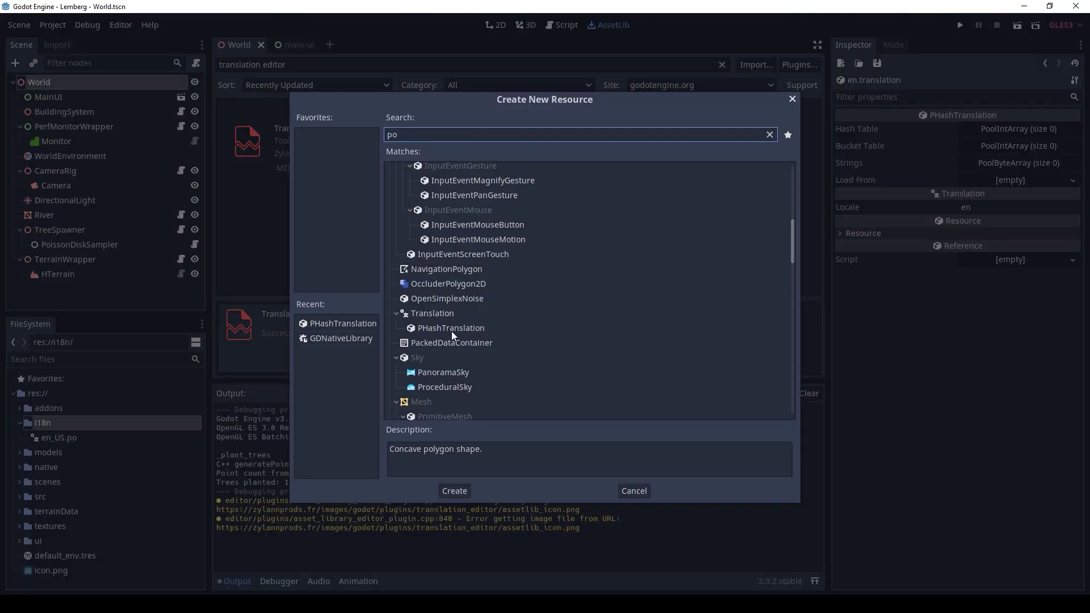
Create a PHashTranslation resource saved as uk_UA and add it to the project's Localization list.
click(451, 330)
click(450, 494)
text(uk_UA.p)
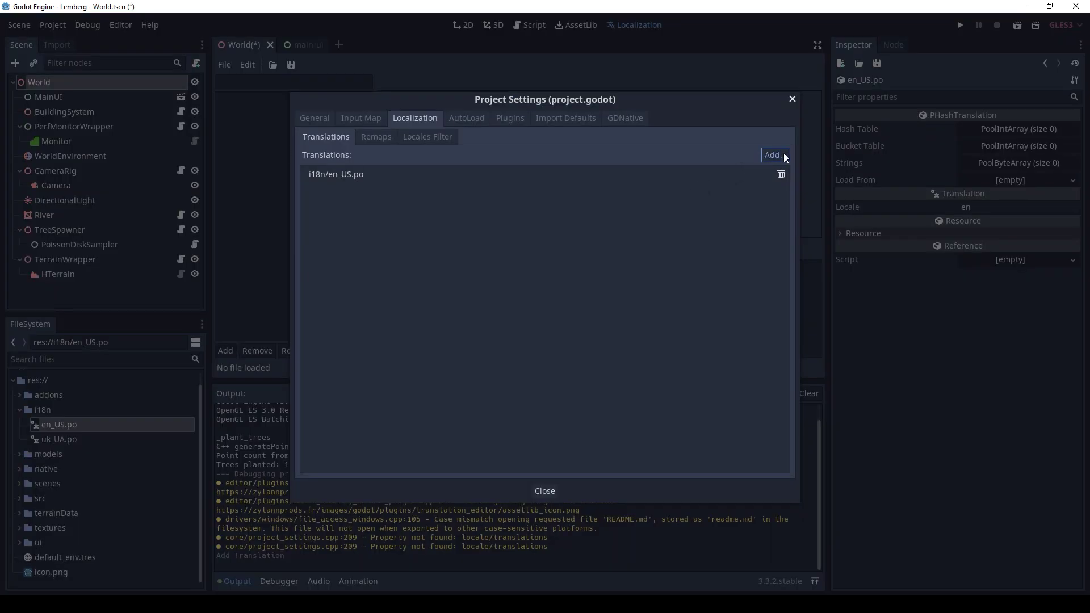
click(783, 154)
double_click(304, 140)
key(Escape)
Enter 'Demo' as the en_US text for PANEL_DEMO, set Label2 to PANEL_DEMO and run the game.
click(434, 82)
click(420, 137)
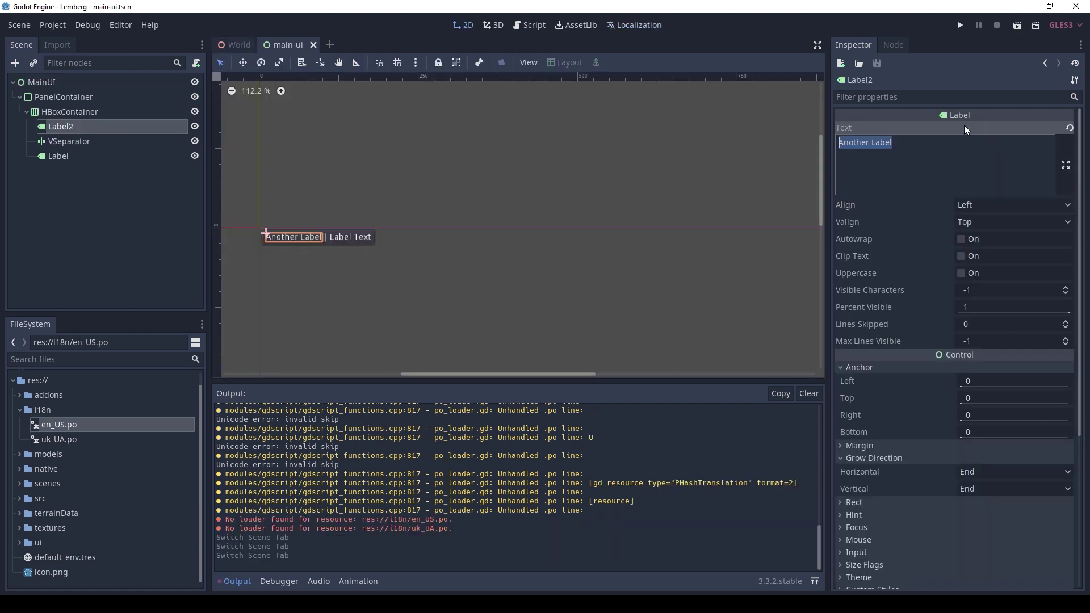
key(BackSpace)
text(PANEL_DEMO)
key(F5)
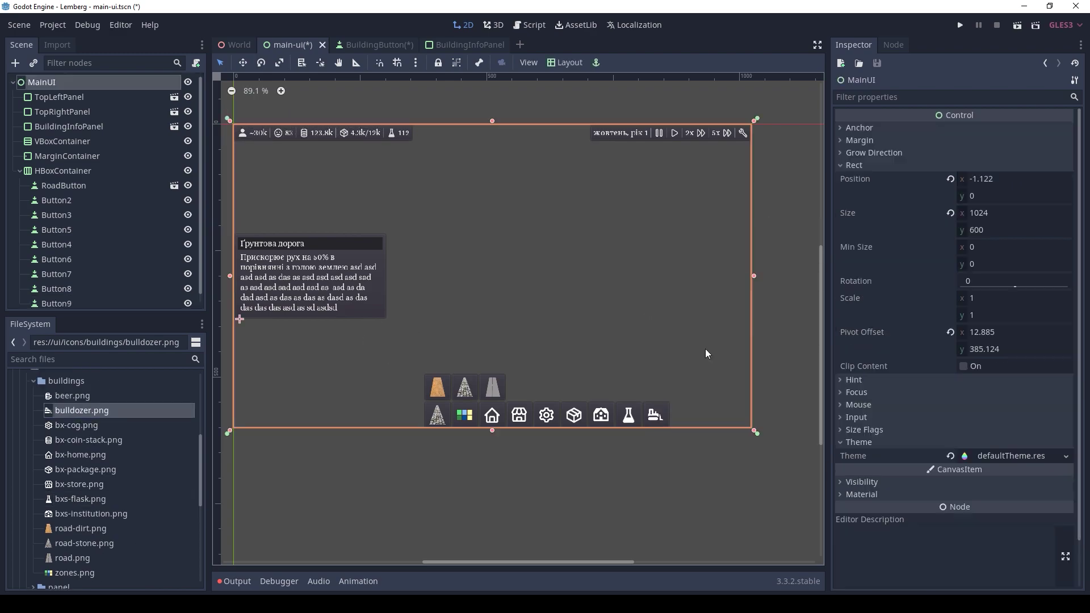
Replace the old Assets/textures/ui icon paths in root.json with res://ui/icons/buildings.
click(569, 62)
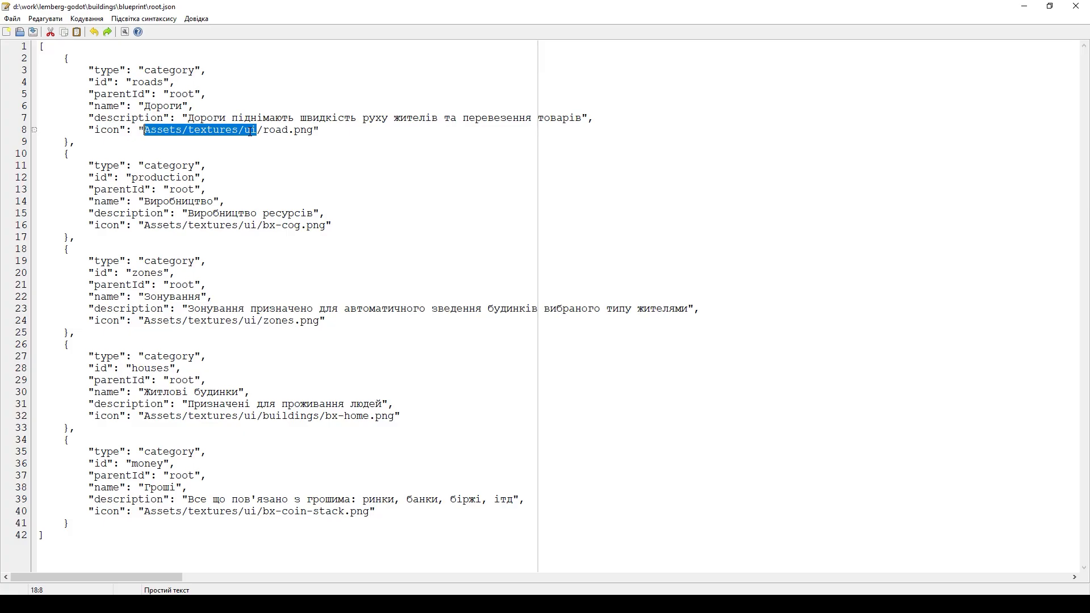
text(res://ui/icons/buildings)
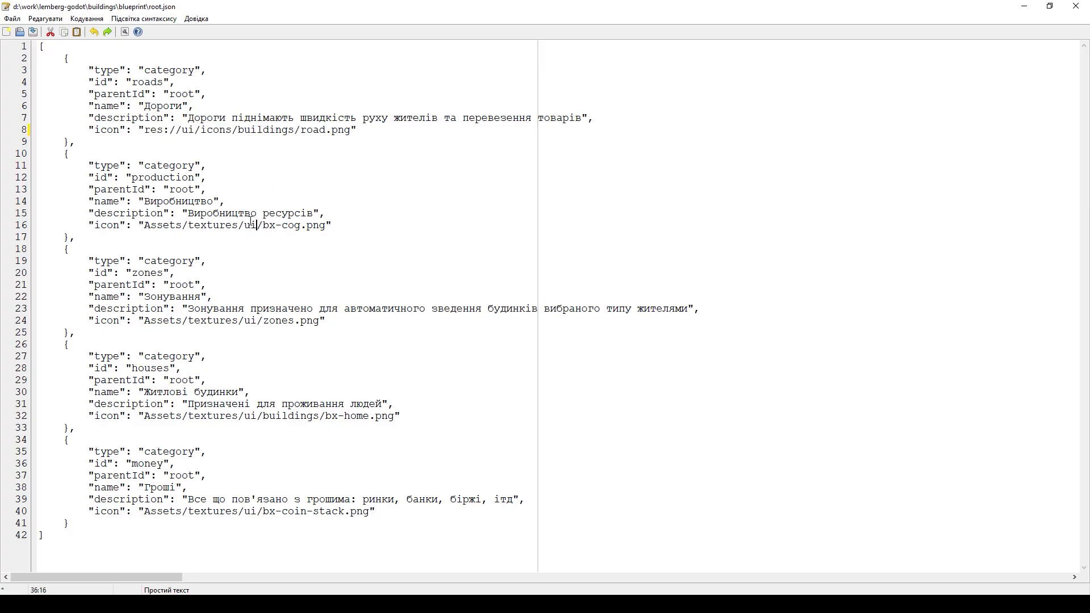
key(ctrl+shift+Left)
key(ctrl+shift+Left)
key(ctrl+shift+Left)
key(ctrl+shift+Left)
key(ctrl+shift+Left)
text(res://ui/icons/buildings)
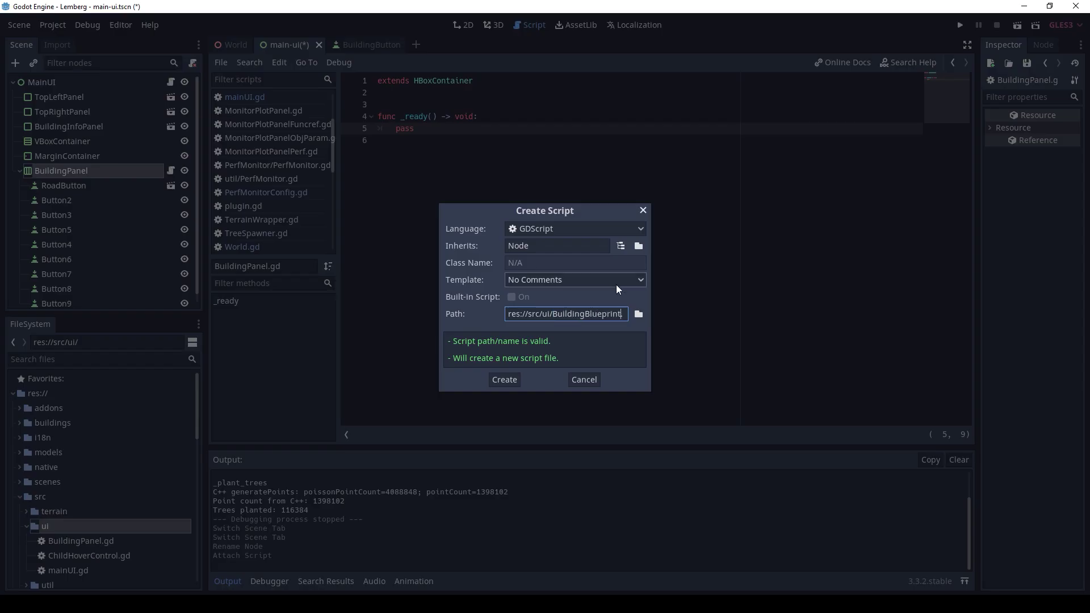
Finish the icon path edit and move to BuildingPanel's blueprint loading code around line 60.
key(BackSpace)
key(BackSpace)
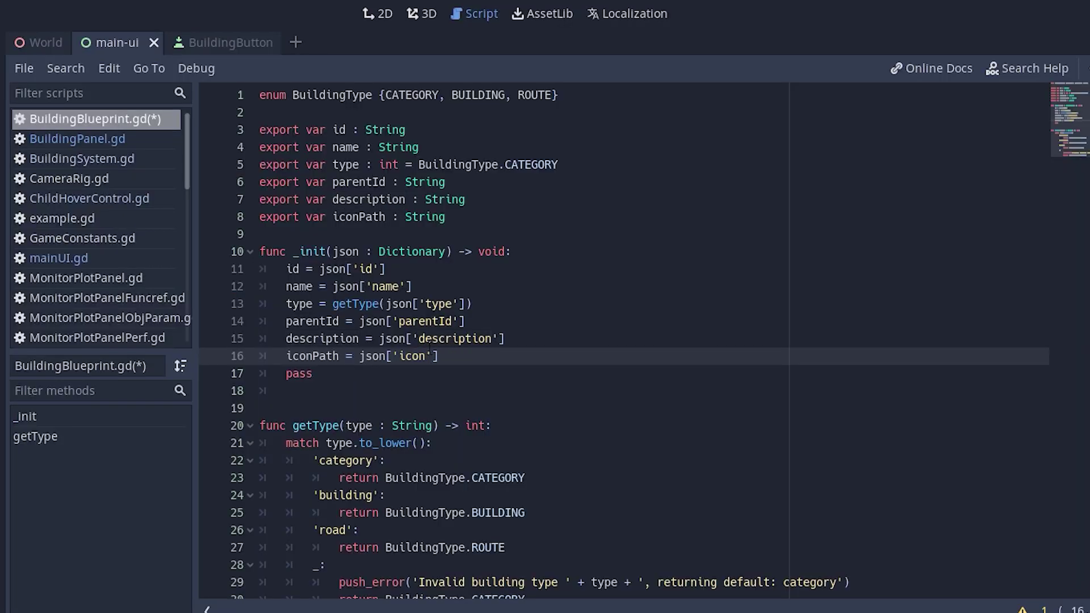
key(Down)
key(Up)
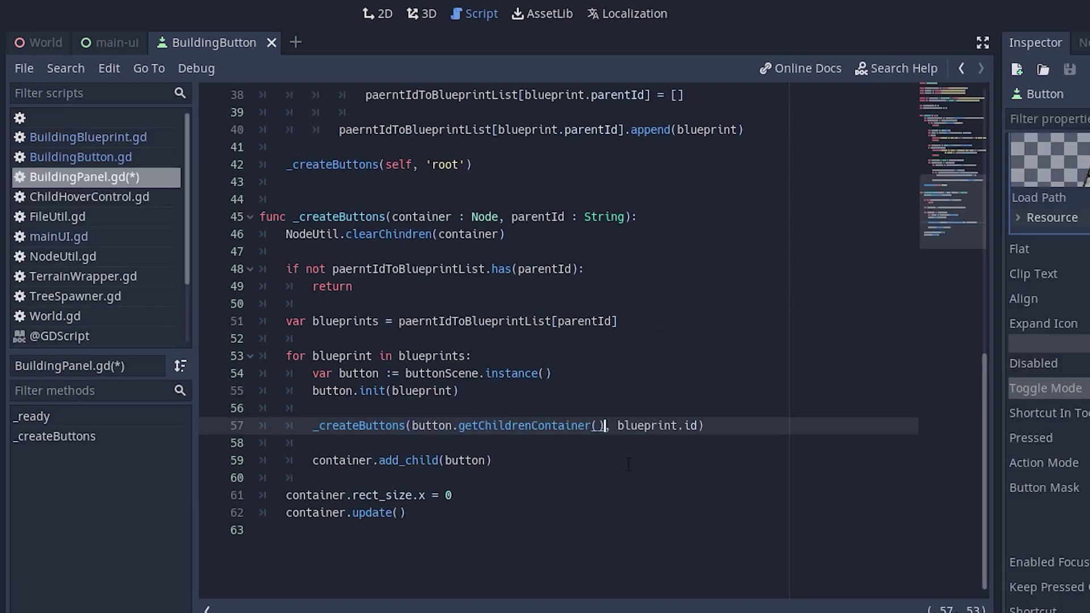
click(512, 470)
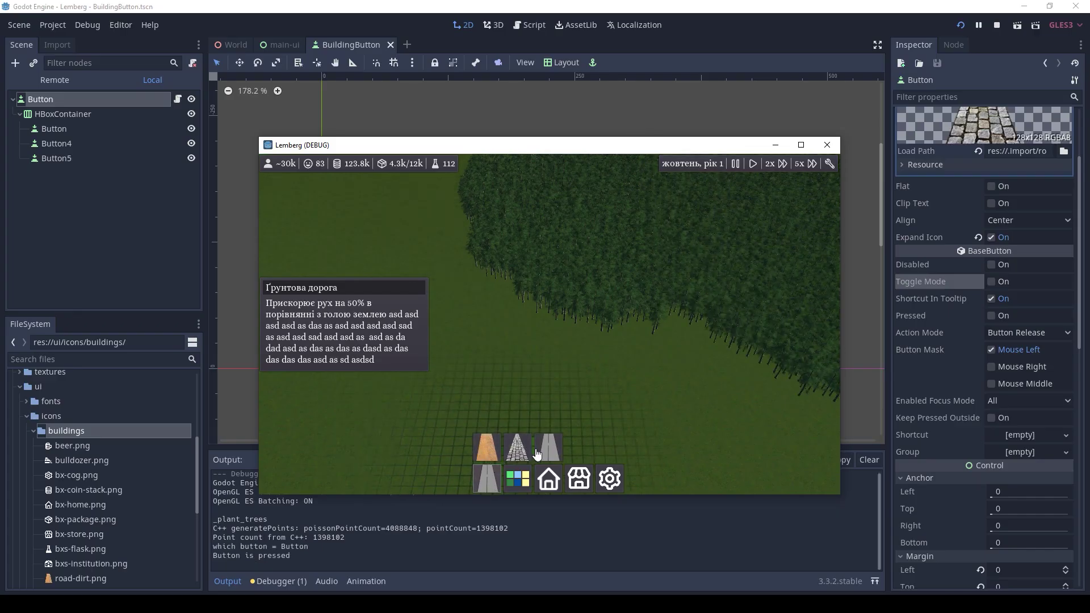
Test the roads category, then rename the connect callback to categoryButtonToggled and save.
click(547, 450)
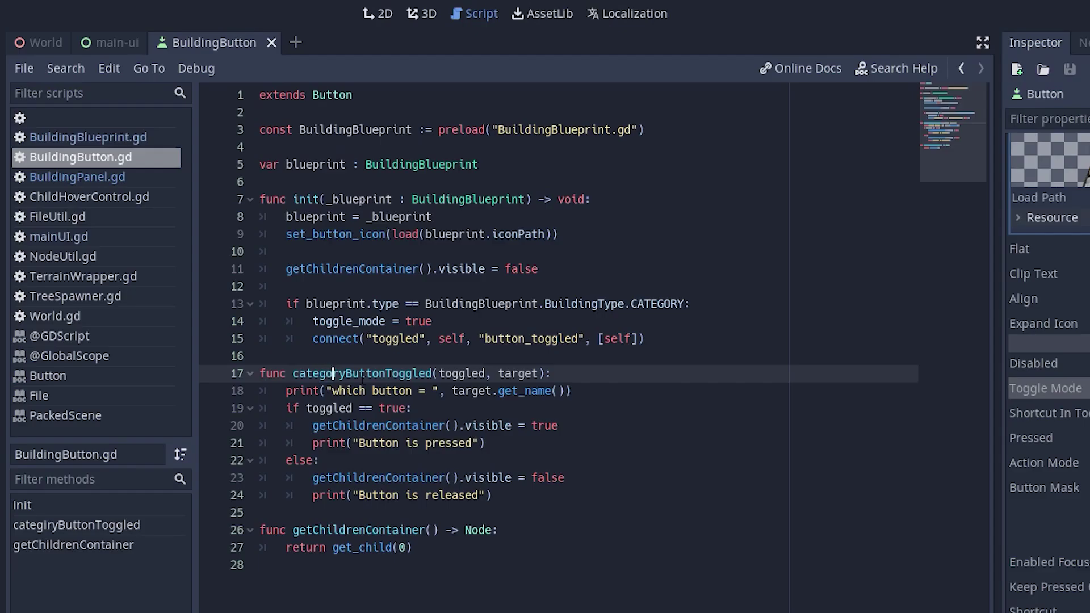
double_click(374, 378)
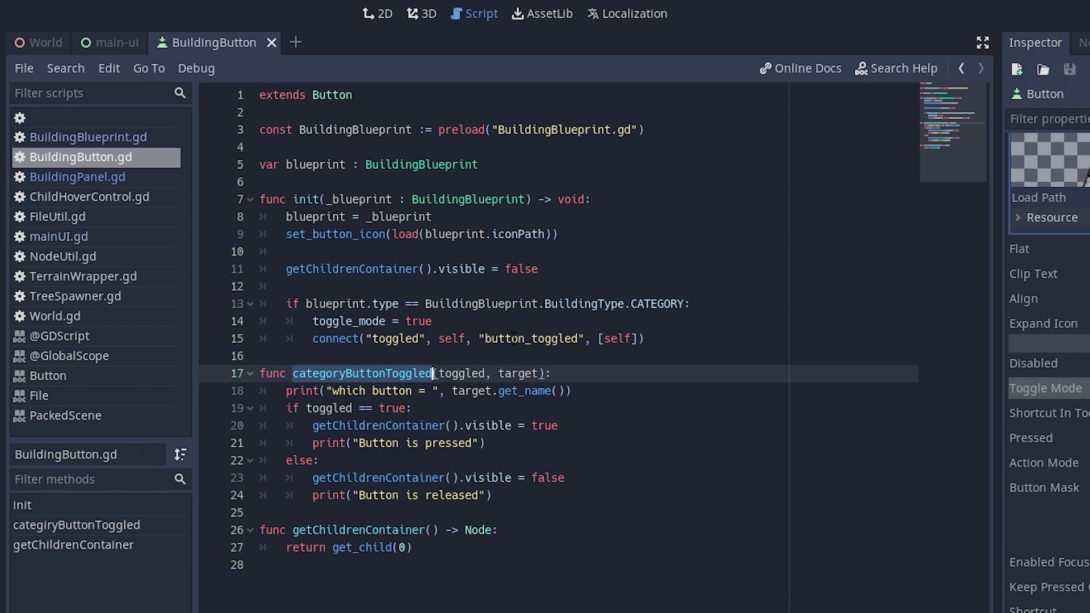
key(ctrl+c)
double_click(533, 338)
key(ctrl+v)
key(ctrl+s)
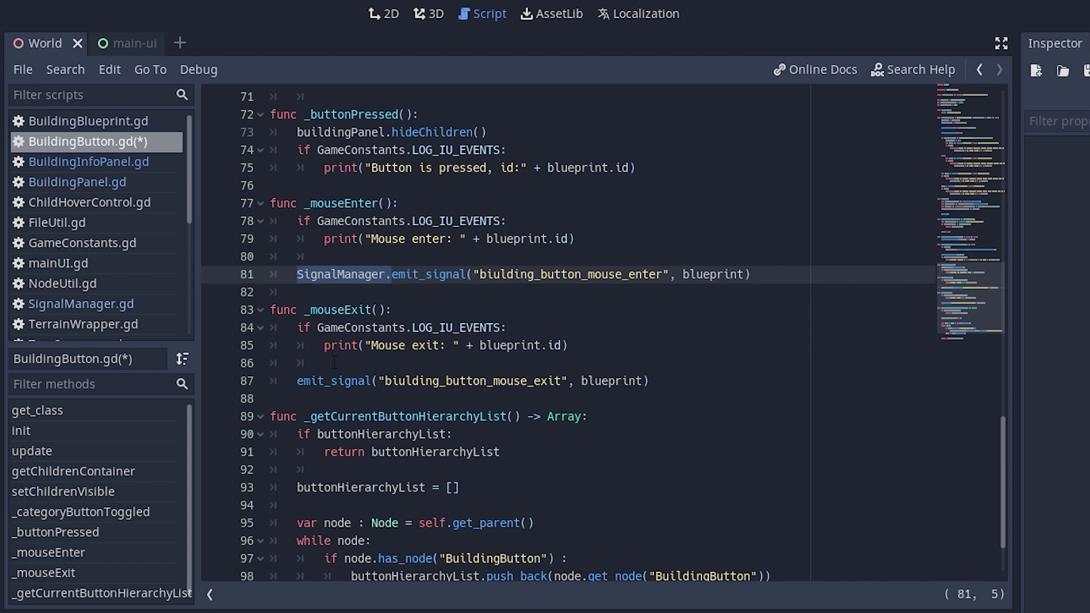
Prefix the mouse-exit emit_signal call with SignalManager. and save the script.
click(338, 361)
click(298, 381)
key(ctrl+v)
key(ctrl+s)
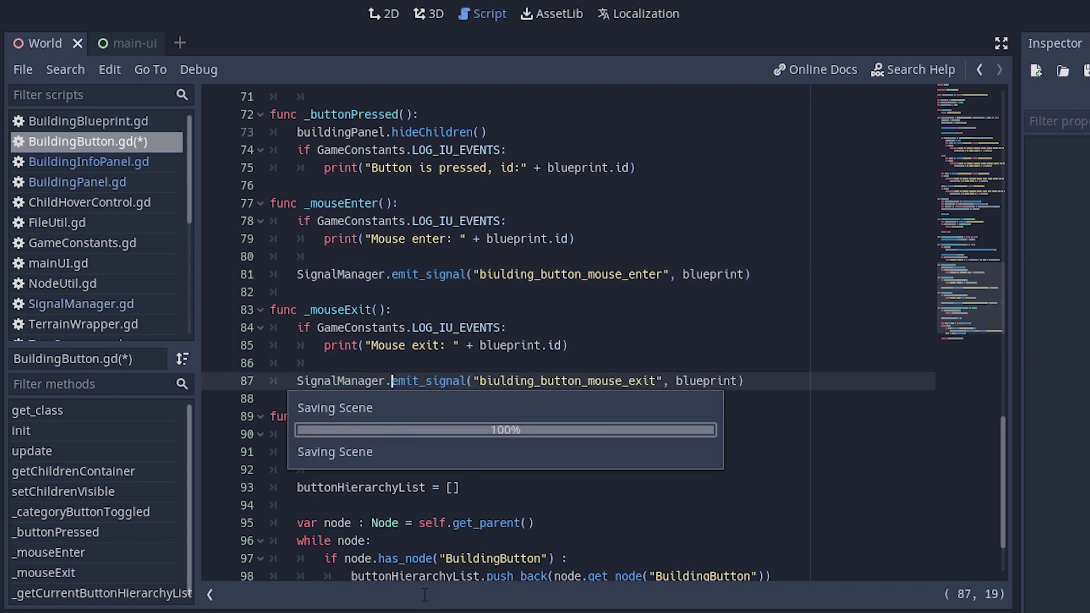
Review the connect call in BuildingInfoPanel.gd and open a category's sub-button grid in-game.
click(100, 162)
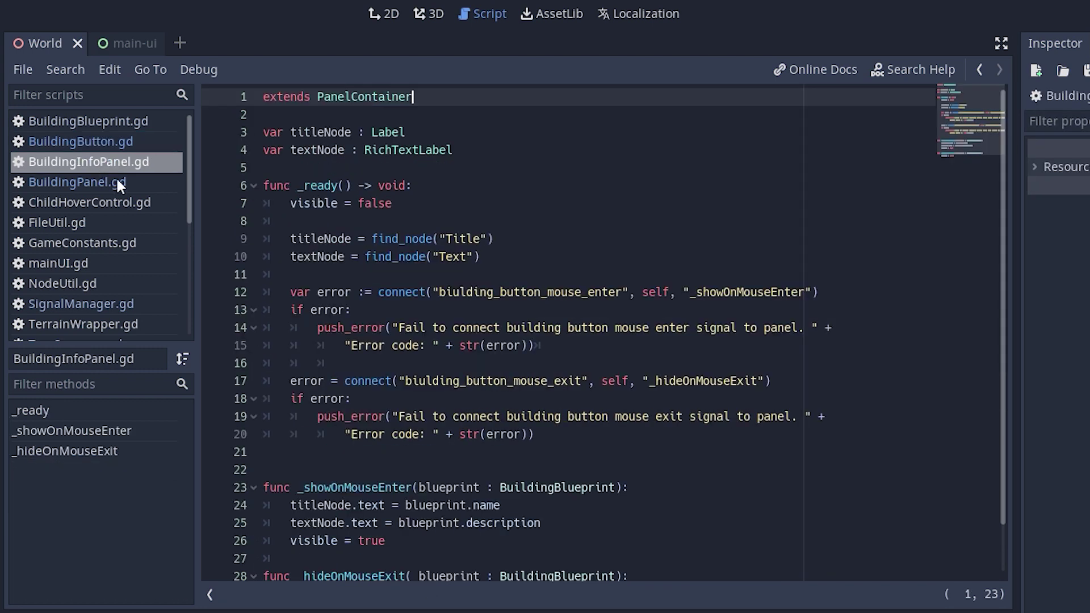
click(362, 292)
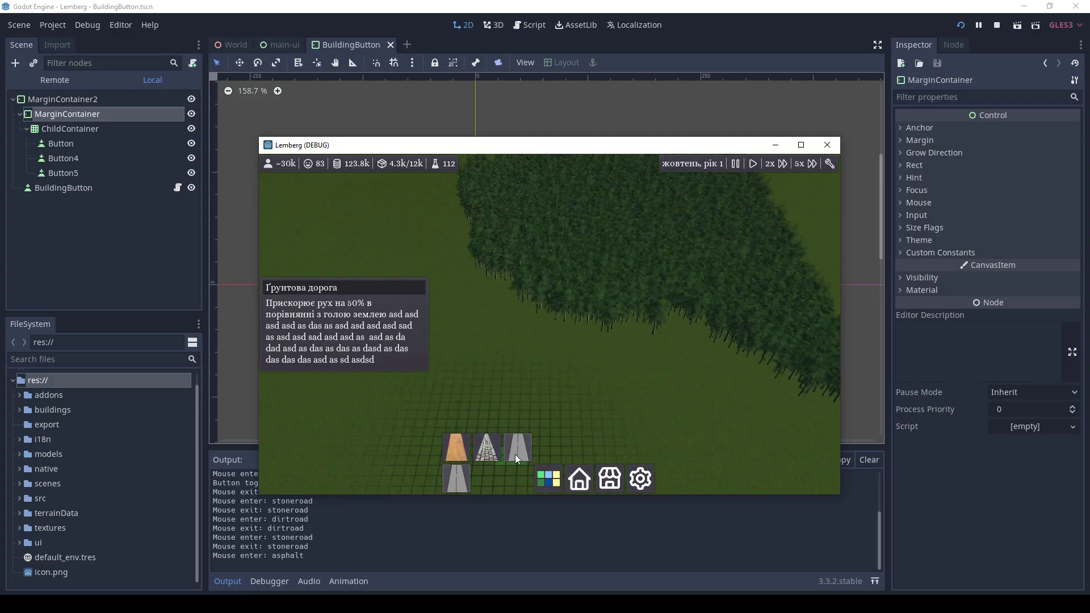
click(515, 449)
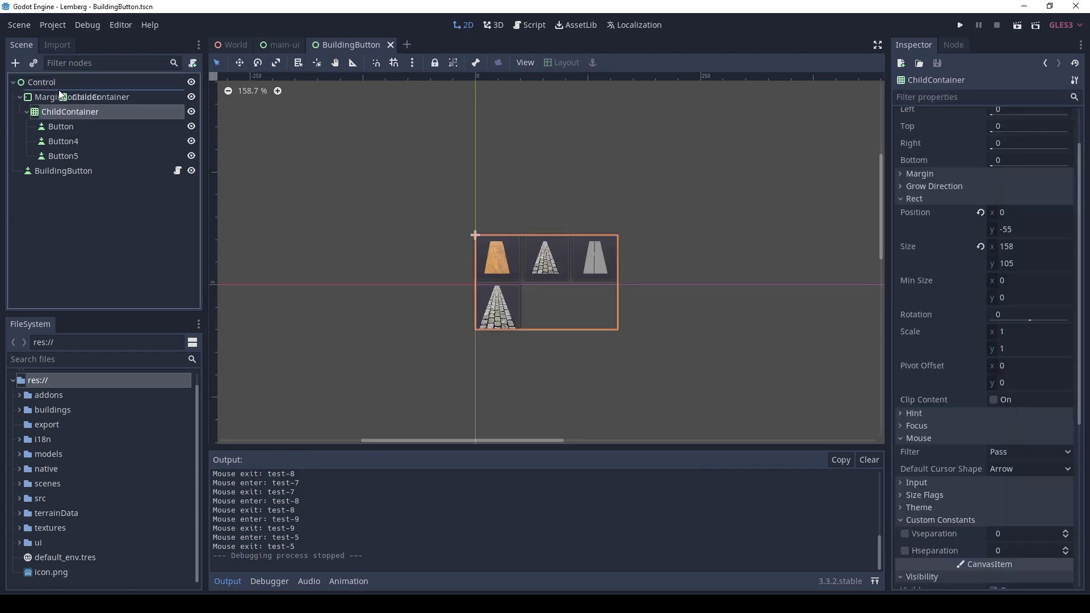
Move ChildContainer out, delete MarginContainer, and place BuildingButton above ChildContainer.
drag(57, 95, 59, 90)
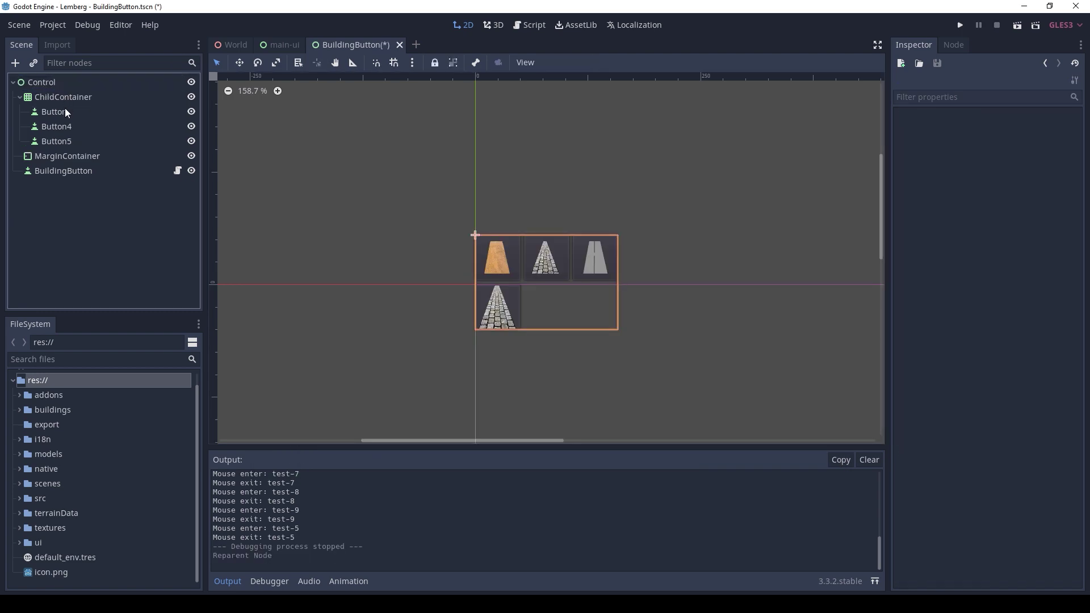
click(75, 154)
key(Delete)
key(Return)
drag(63, 156, 63, 92)
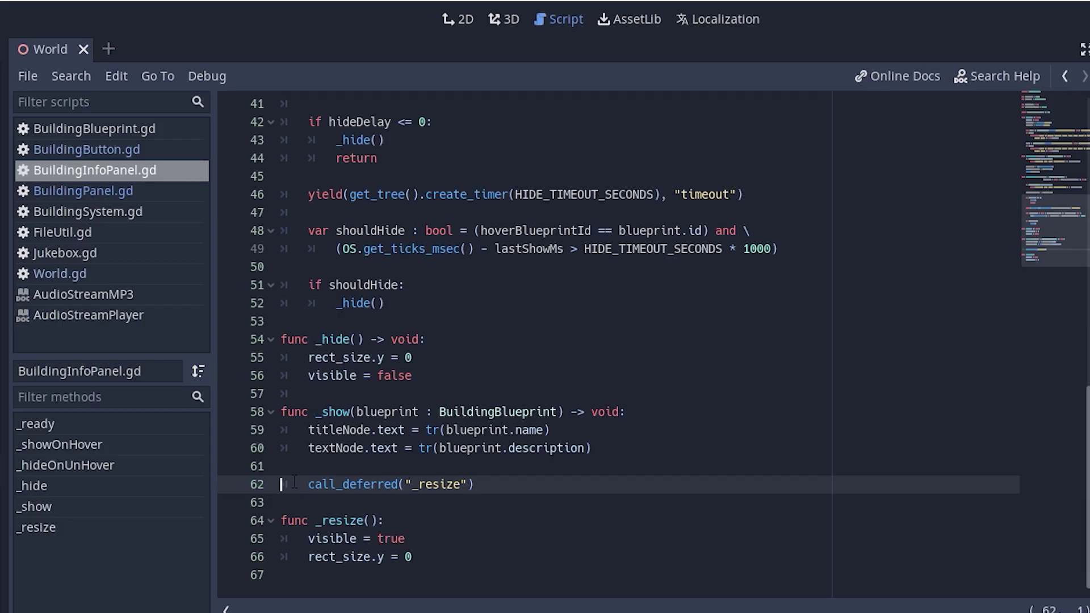
Work through _resize and the hoverBlueprintId assignment in BuildingInfoPanel.gd.
click(405, 523)
click(463, 566)
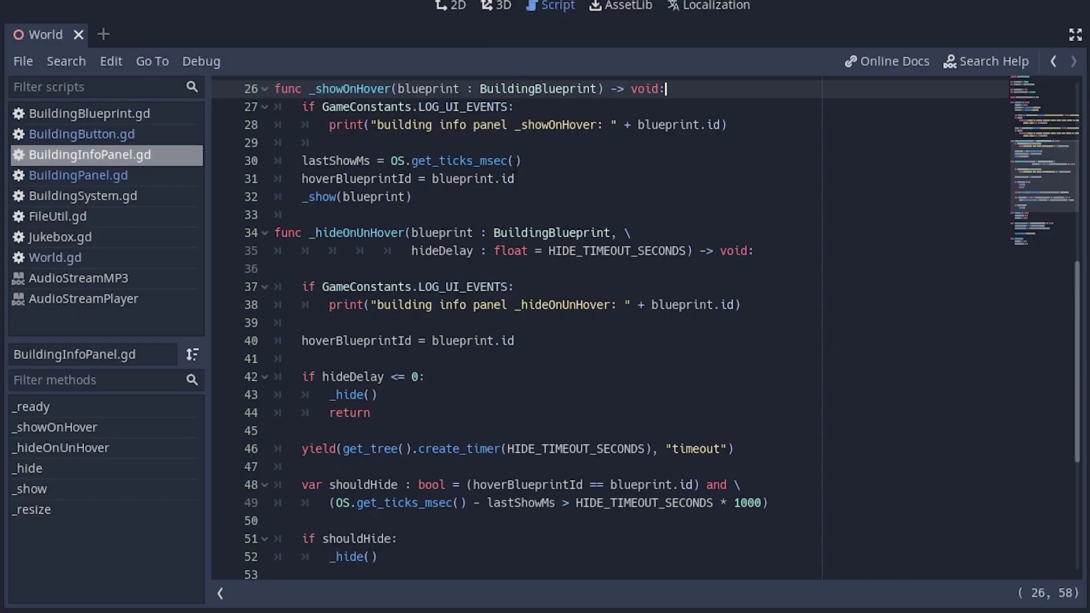
key(Down)
key(Down)
key(Down)
key(Down)
click(568, 345)
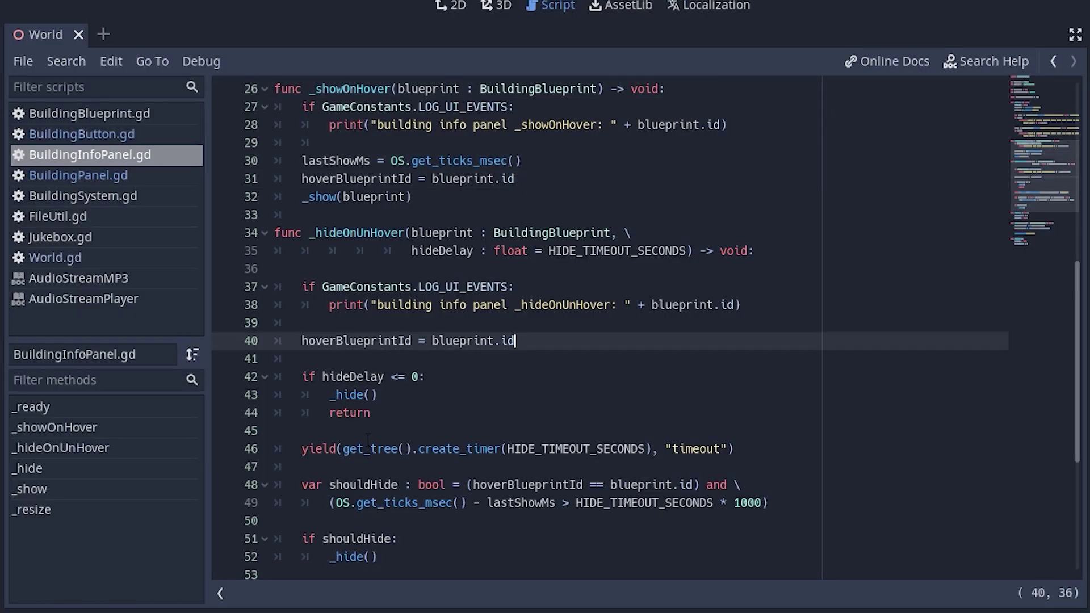
Add the HIDE_TIMEOUT_SECONDS yield, shouldHide check and _hide call, then hover a roads sub-button in-game.
click(545, 449)
click(560, 502)
click(614, 561)
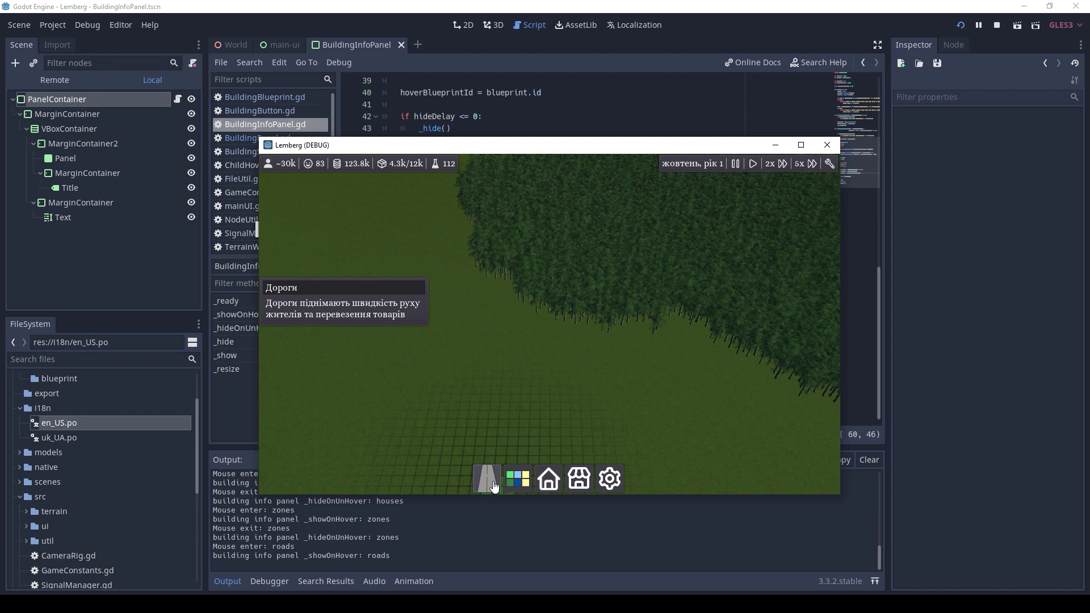
click(491, 484)
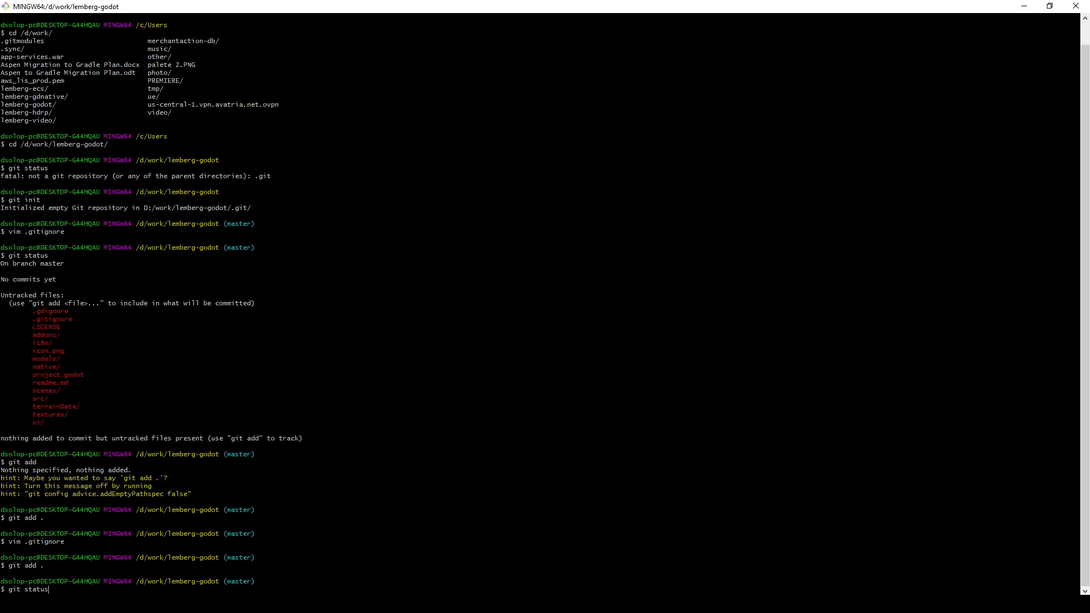
Run git status, commit everything as 'initial commit', and push to origin master.
key(Return)
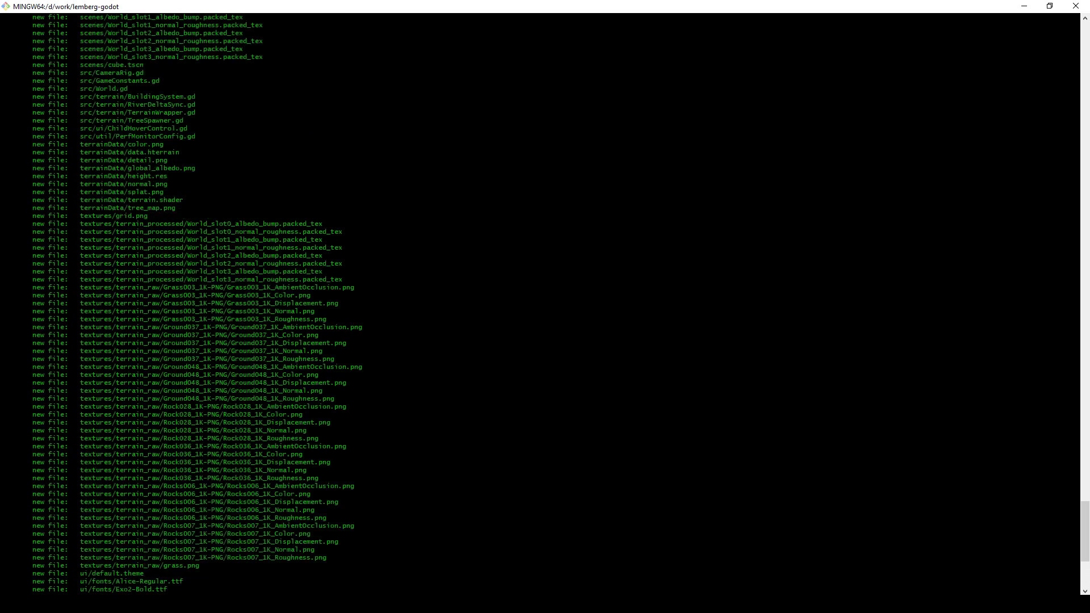
text(git commit -m "initial commit")
key(Return)
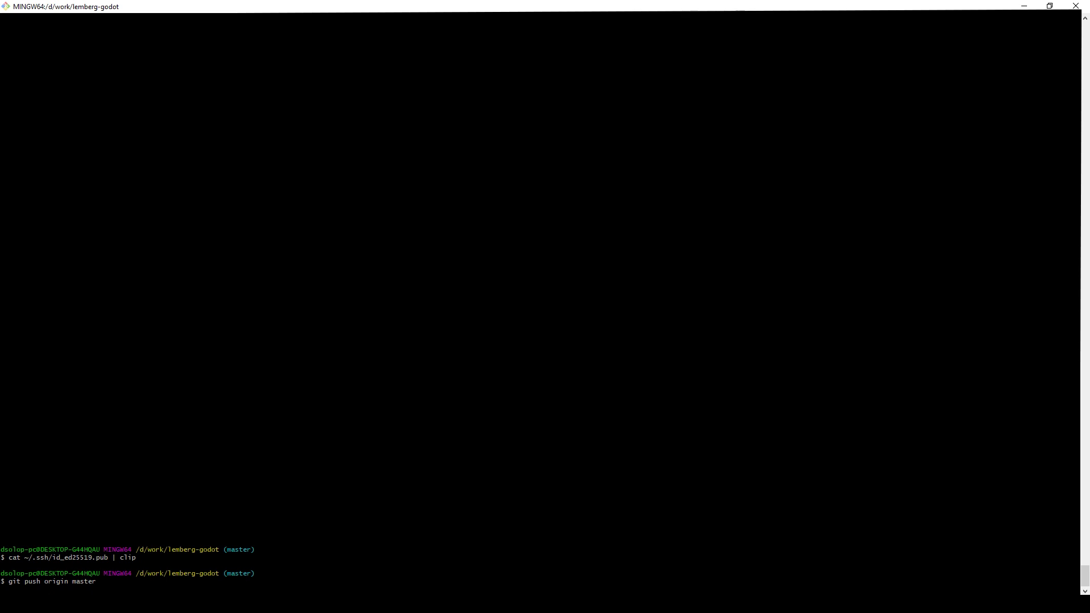
key(Return)
key(Return)
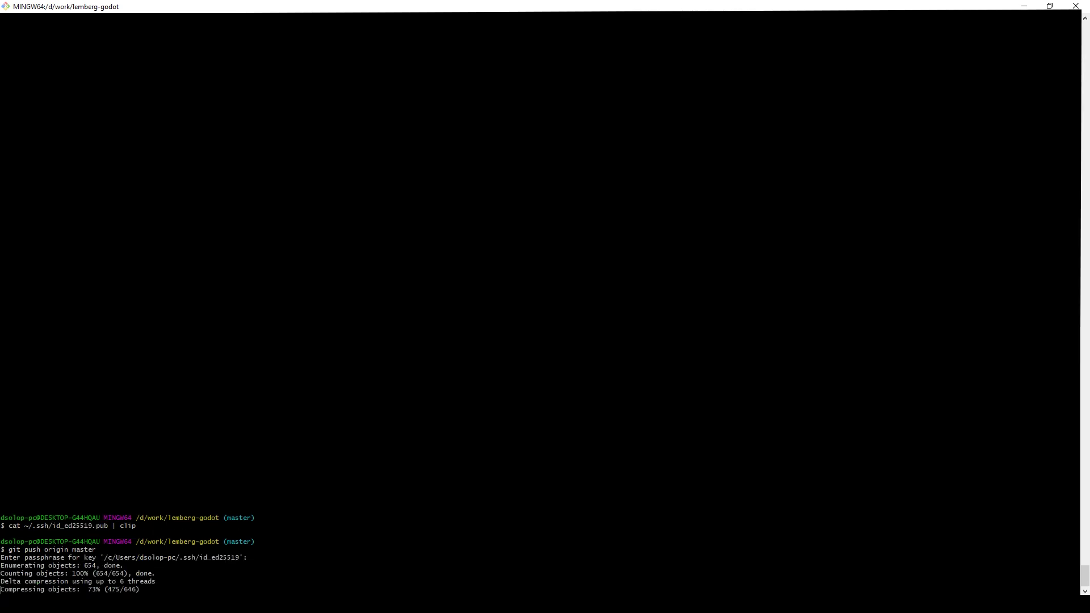